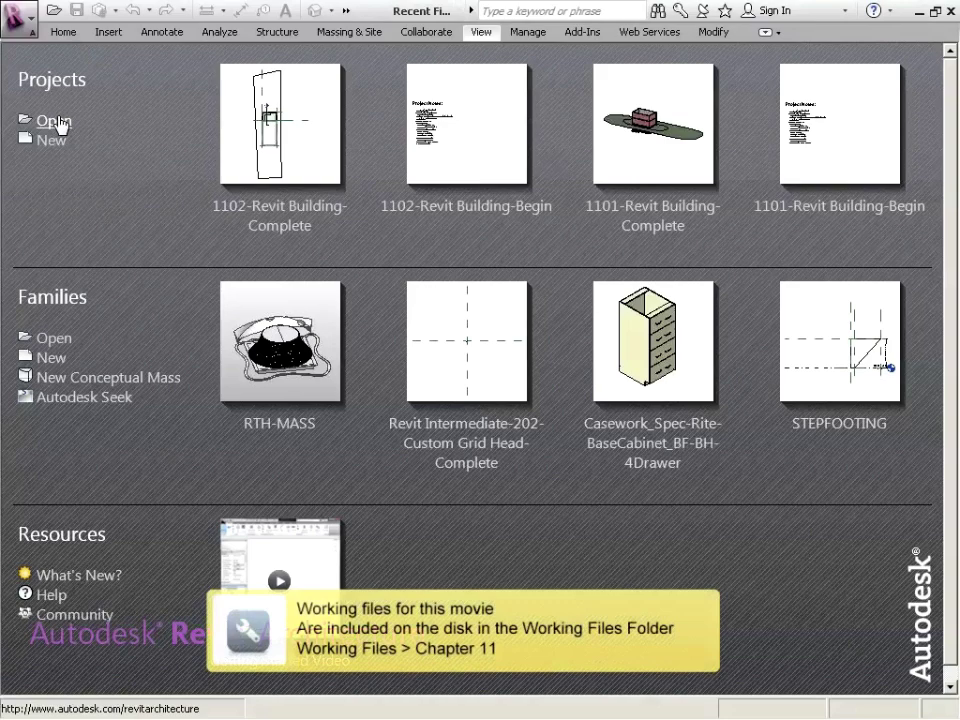
Open the project 1102-Revit Building-Complete.rvt
{"action": "left_click", "coordinate": [60, 123]}
{"action": "left_click_drag", "start_coordinate": [706, 137], "coordinate": [693, 466]}
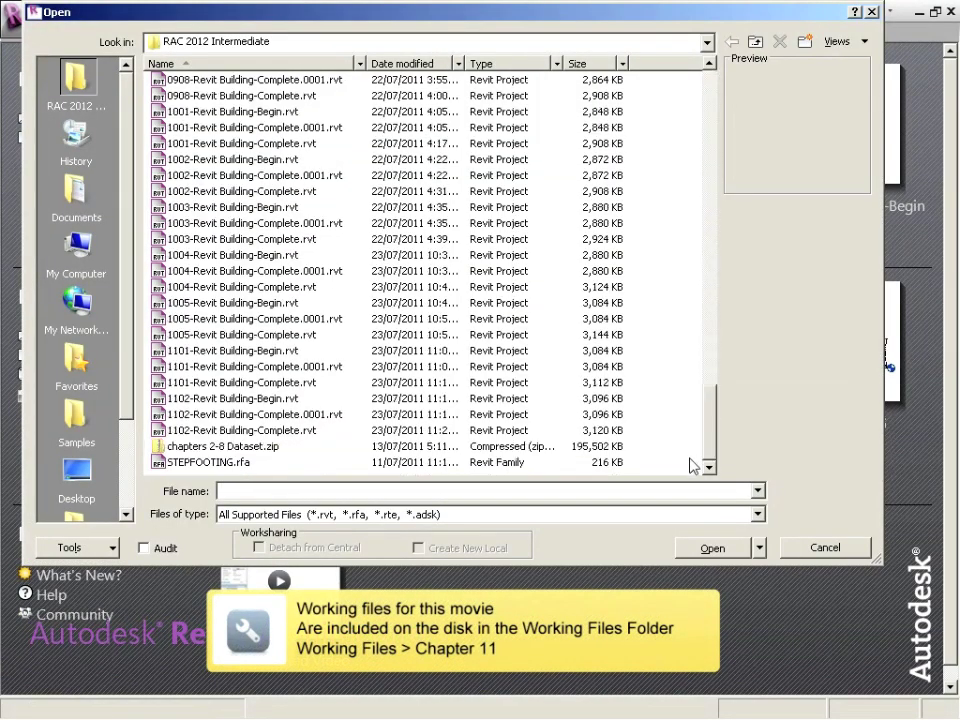
{"action": "left_click", "coordinate": [232, 430]}
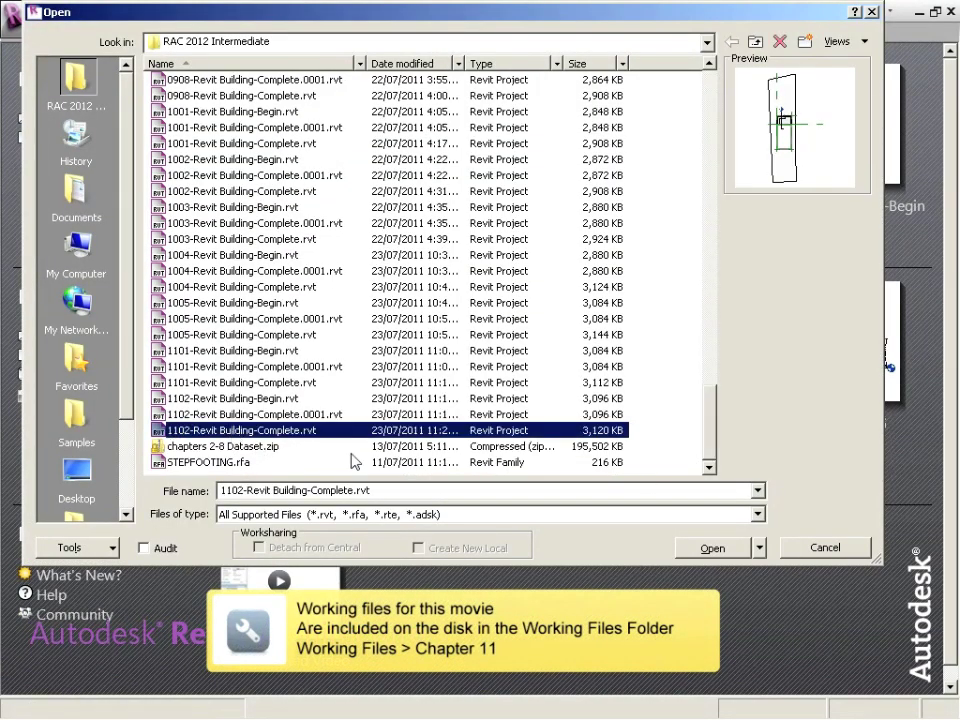
{"action": "left_click", "coordinate": [712, 548]}
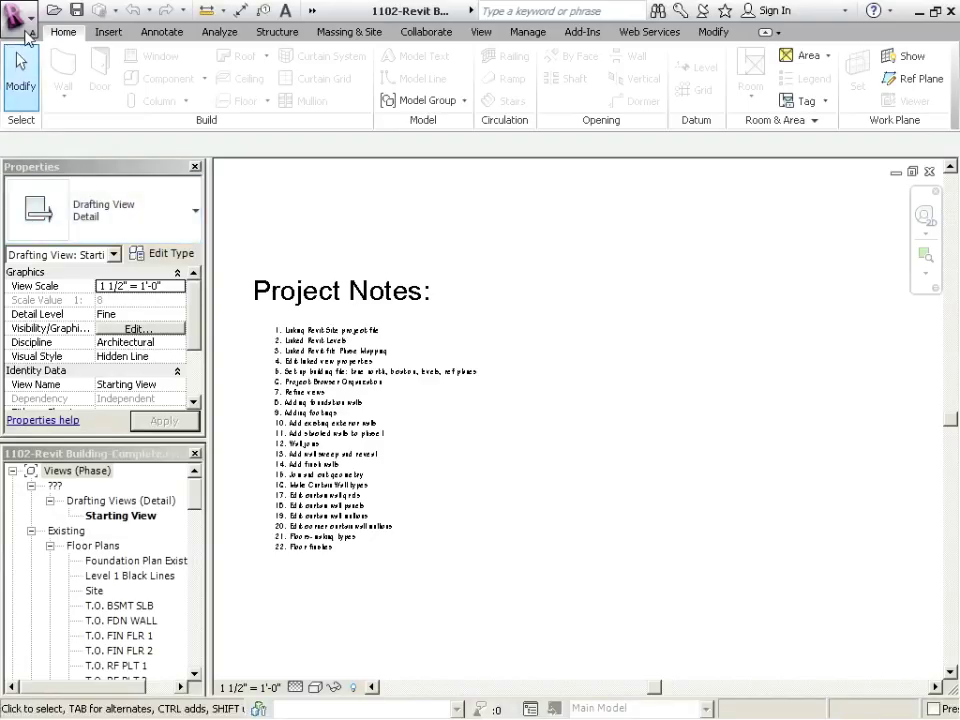
Save a copy of the project as 1103-Revit Building-Begin
{"action": "left_click", "coordinate": [26, 33]}
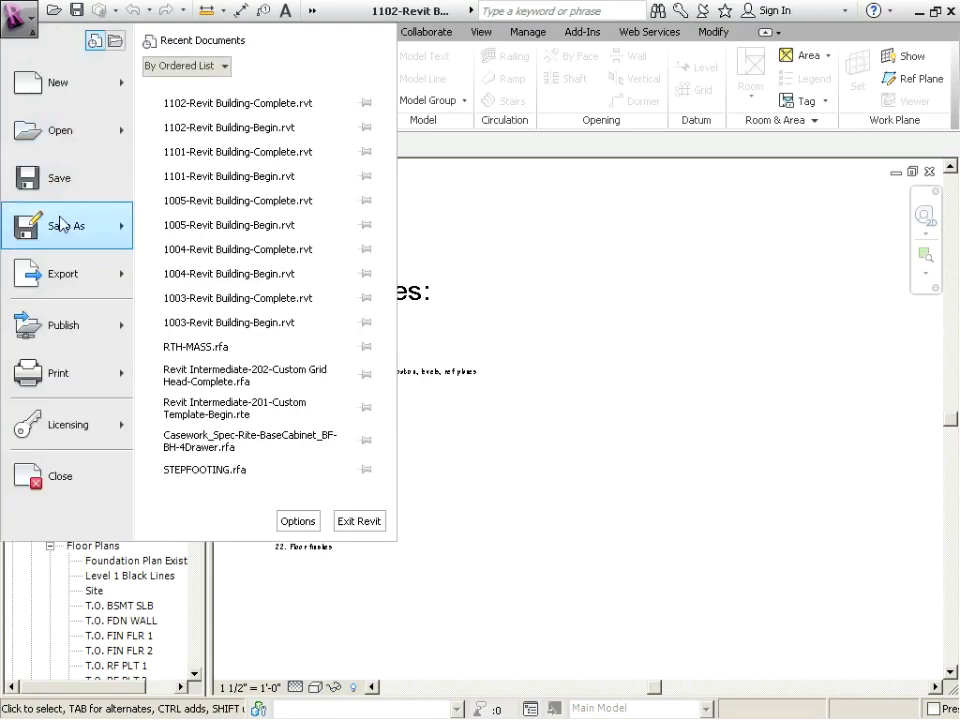
{"action": "mouse_move", "coordinate": [45, 165]}
{"action": "left_click", "coordinate": [219, 122]}
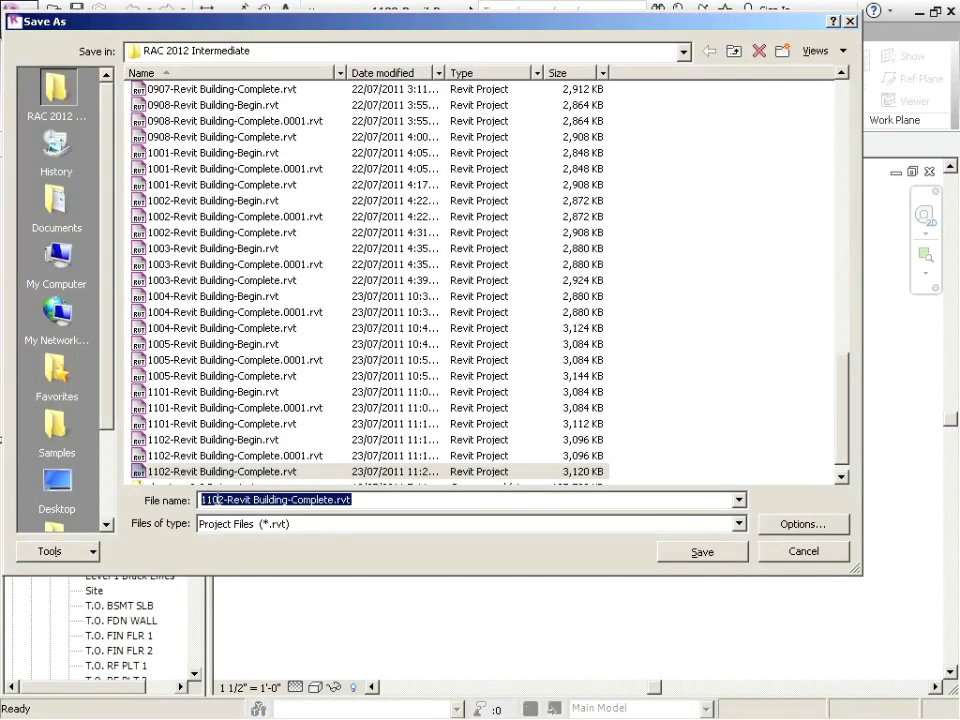
{"action": "left_click", "coordinate": [223, 500]}
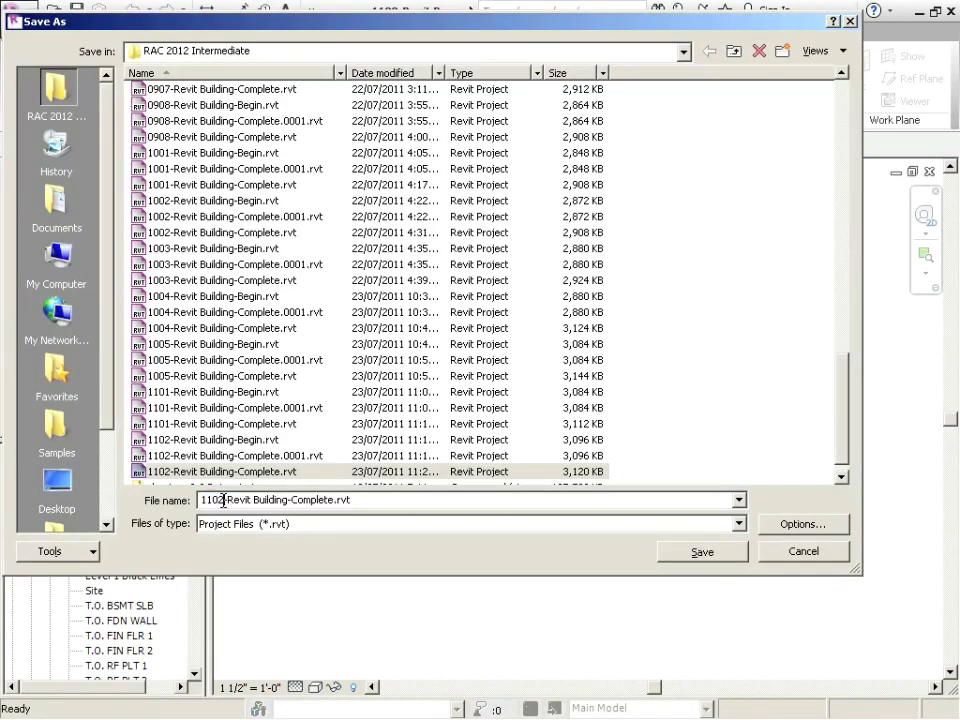
{"action": "double_click", "coordinate": [335, 500]}
{"action": "type", "text": "Begin"}
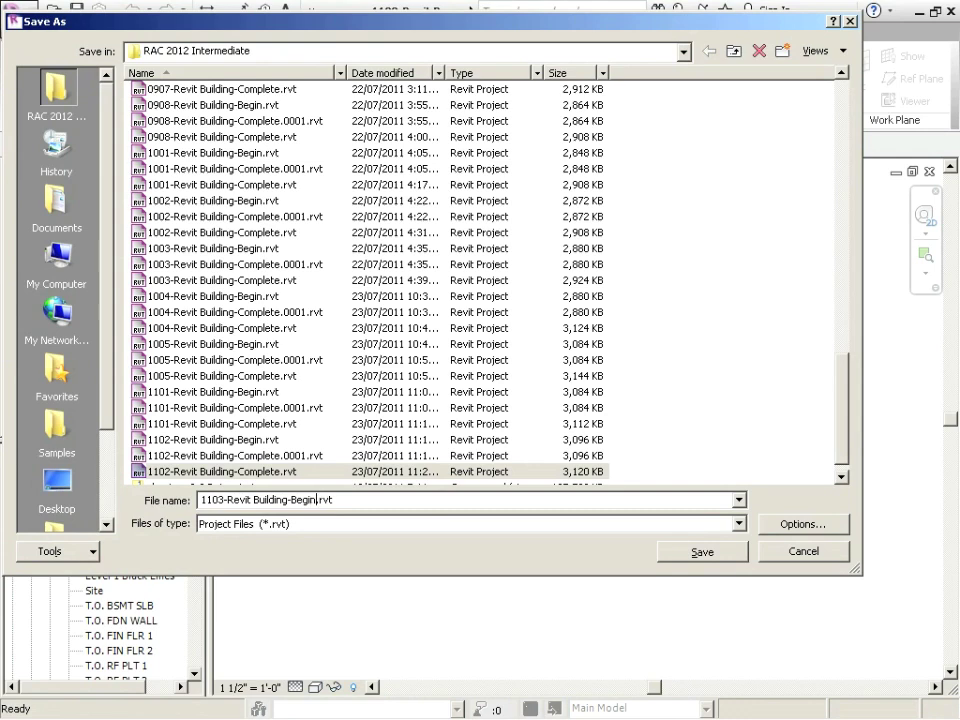
{"action": "left_click", "coordinate": [728, 552]}
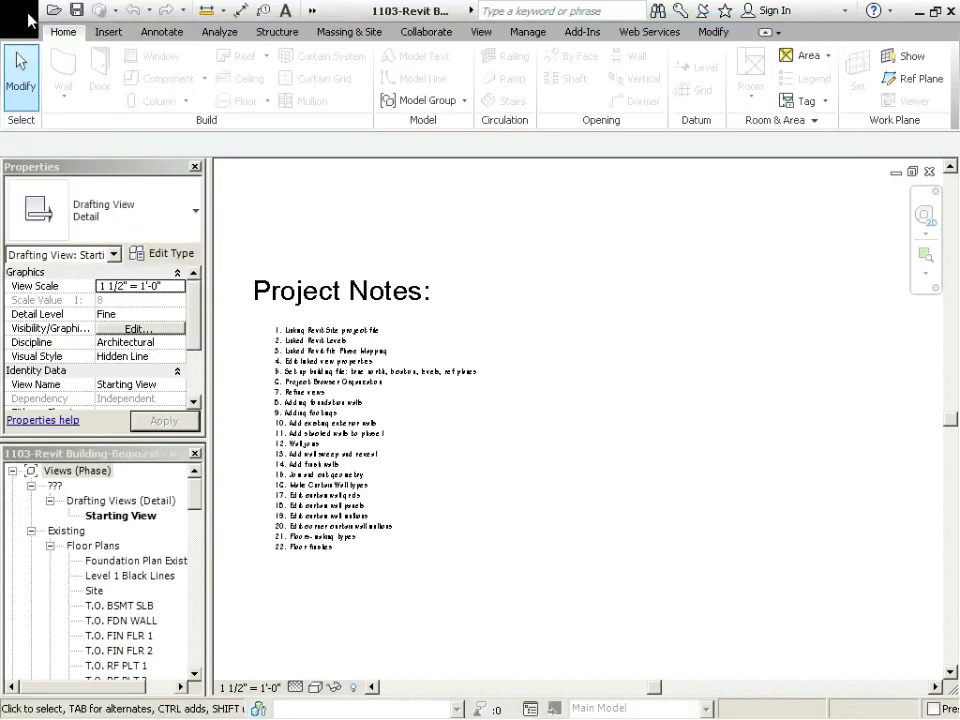
Save another copy of the project as 1103-Revit Building-Complete
{"action": "left_click", "coordinate": [16, 14]}
{"action": "mouse_move", "coordinate": [69, 221]}
{"action": "left_click", "coordinate": [220, 112]}
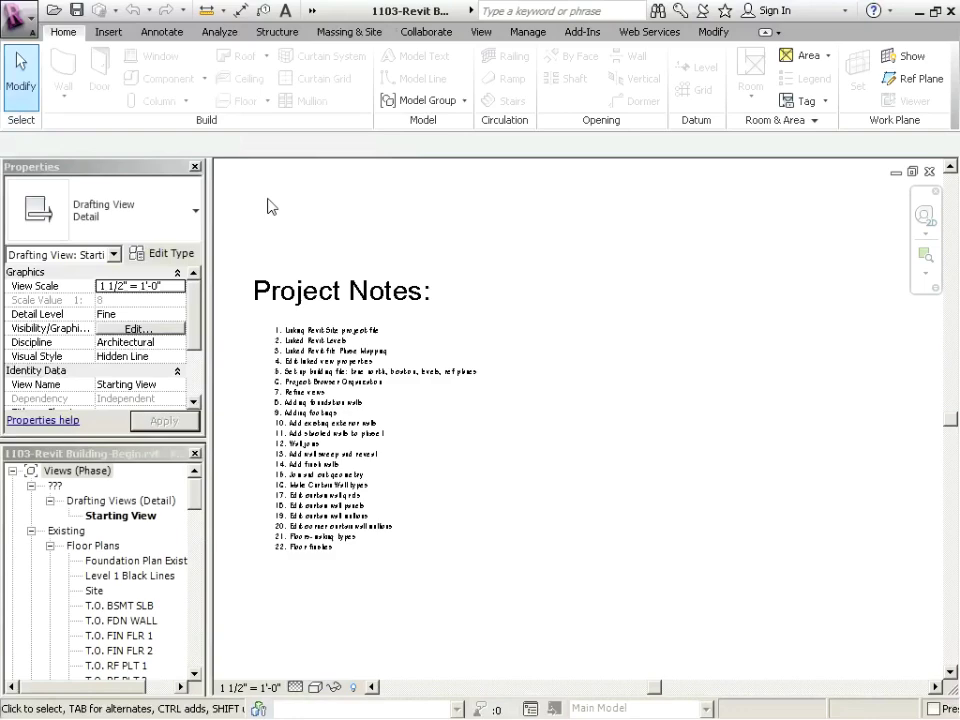
{"action": "double_click", "coordinate": [305, 500]}
{"action": "type", "text": "Complete.rvt"}
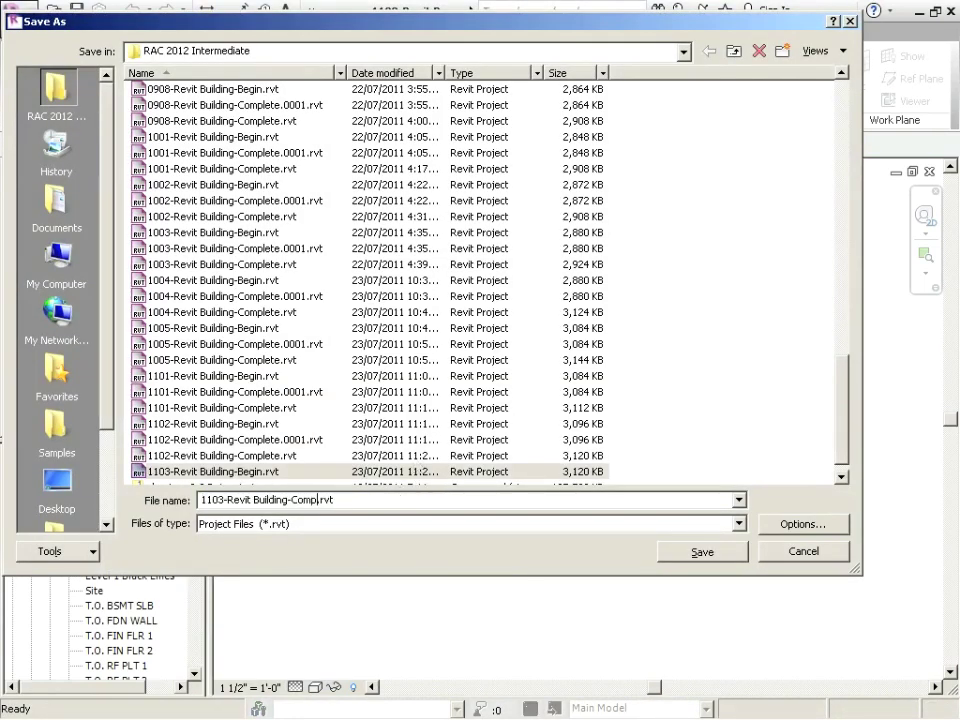
{"action": "left_click", "coordinate": [741, 558]}
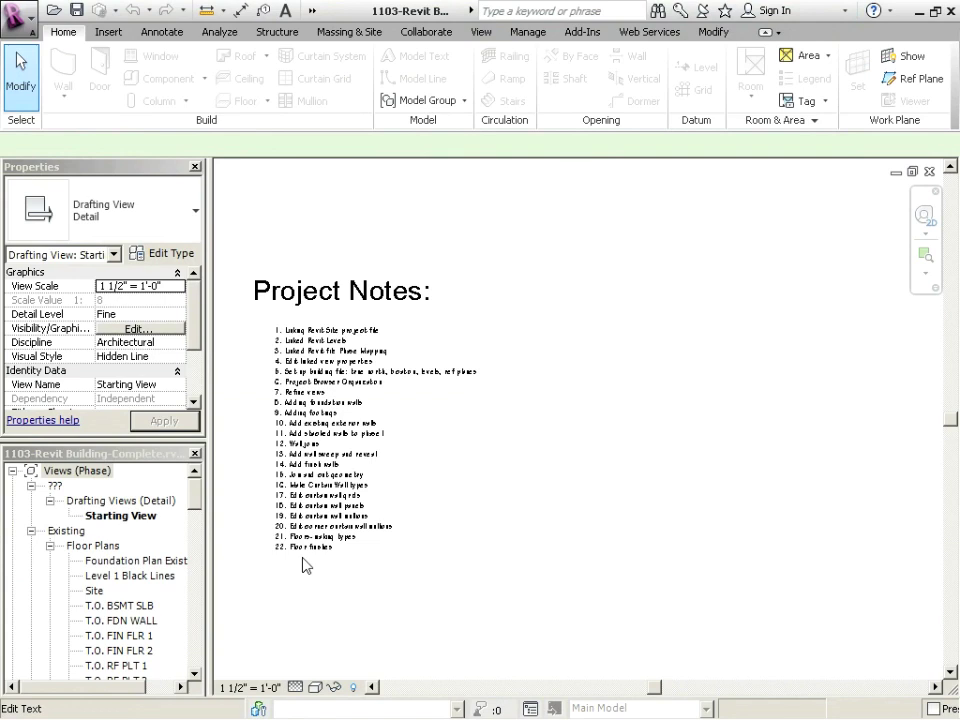
Append 'Sloped floors' as item 23 in the Project Notes text note
{"action": "double_click", "coordinate": [300, 557]}
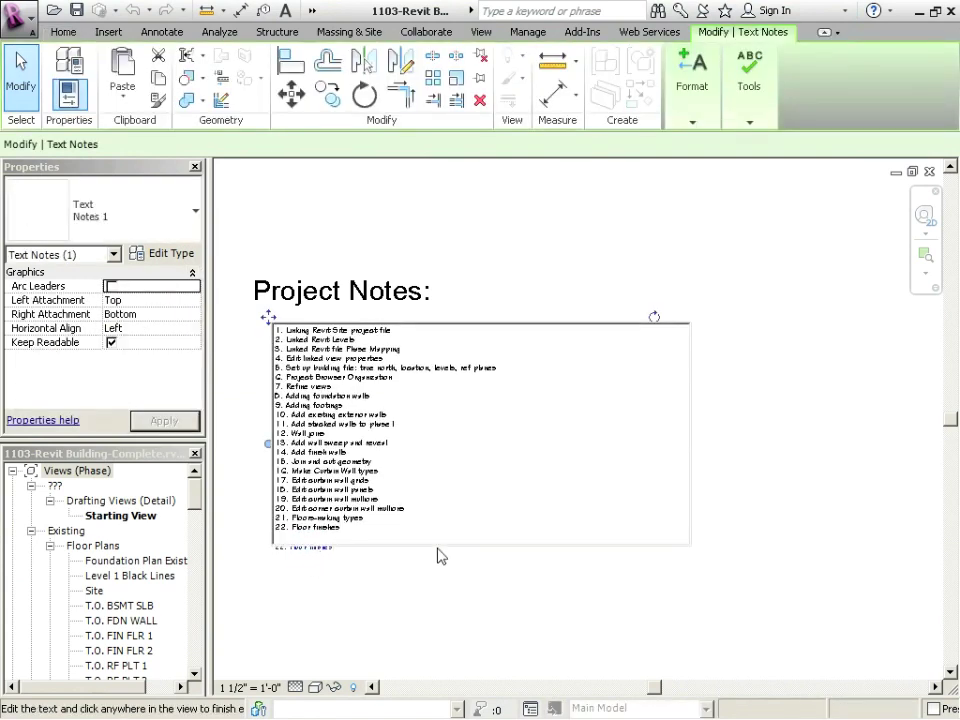
{"action": "key", "text": "Return"}
{"action": "type", "text": "Si"}
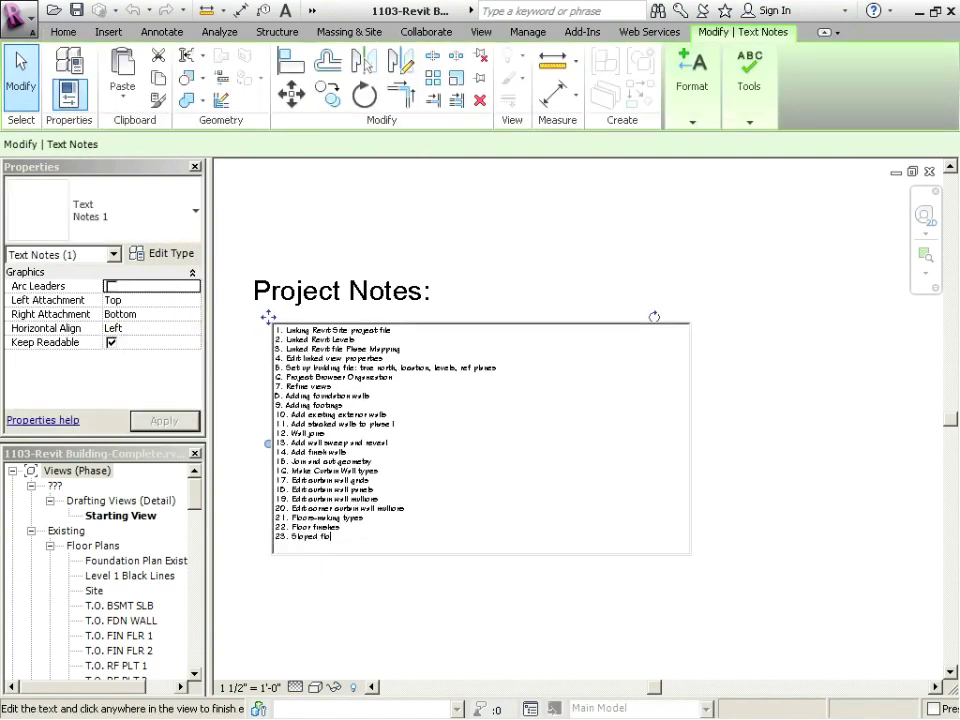
{"action": "left_click", "coordinate": [300, 634]}
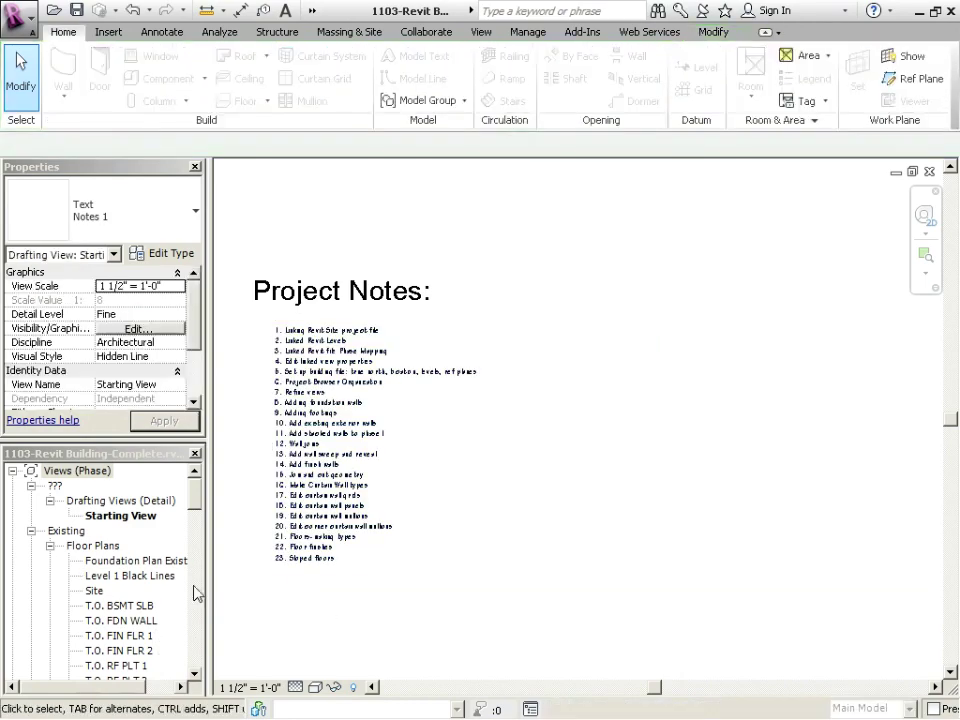
{"action": "left_click_drag", "start_coordinate": [197, 501], "coordinate": [197, 566]}
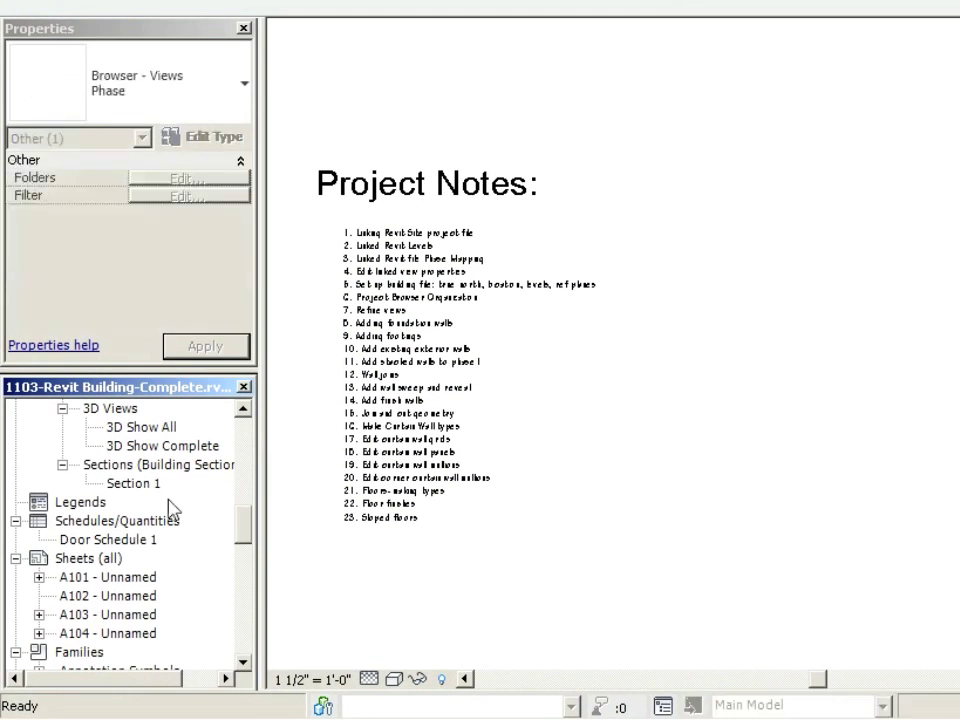
Open the 3D Show Complete view and orbit and zoom onto the building
{"action": "double_click", "coordinate": [140, 446]}
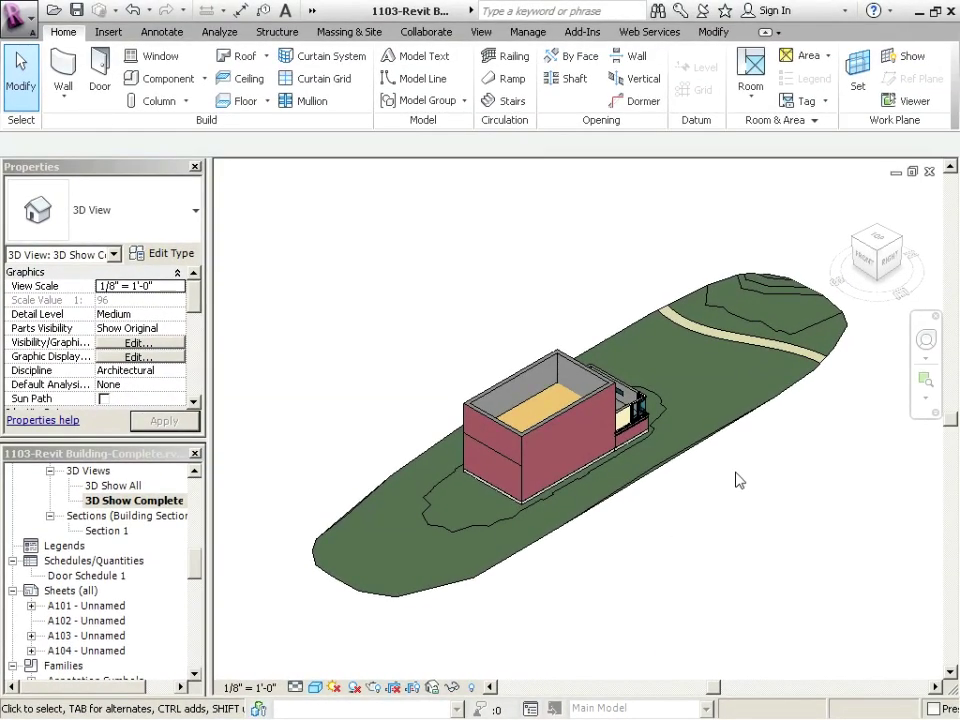
{"action": "middle_click_drag", "start_coordinate": [902, 498], "coordinate": [525, 439], "text": "shift"}
{"action": "scroll", "coordinate": [606, 561], "scroll_direction": "up", "scroll_amount": 6}
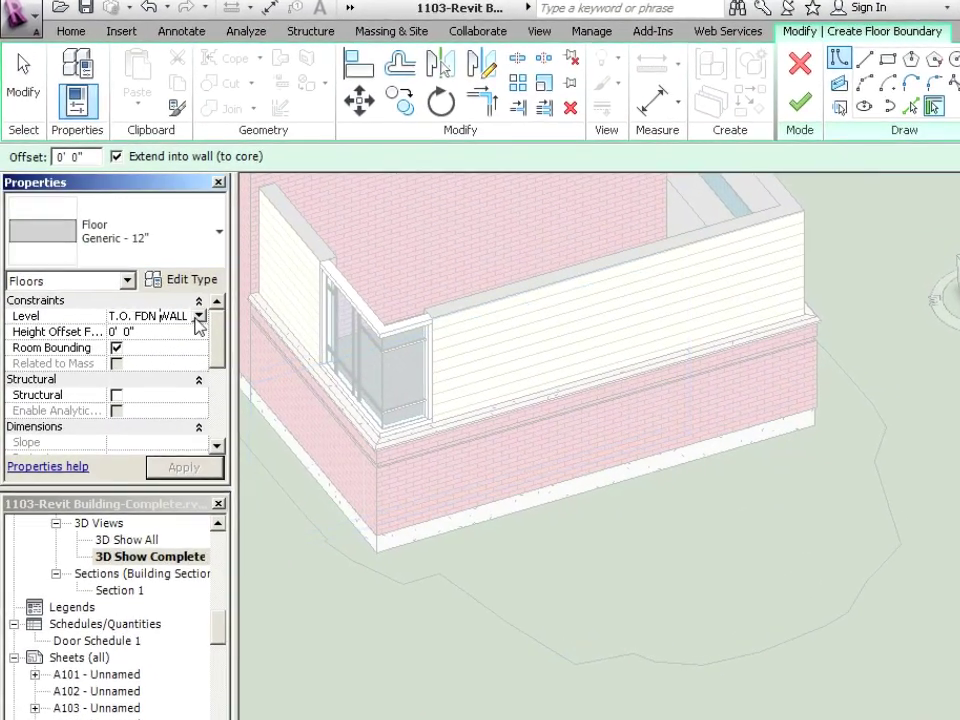
Set the floor offset to -0' 6" and sketch a rectangular boundary against the wall
{"action": "left_click", "coordinate": [191, 331]}
{"action": "type", "text": "-"}
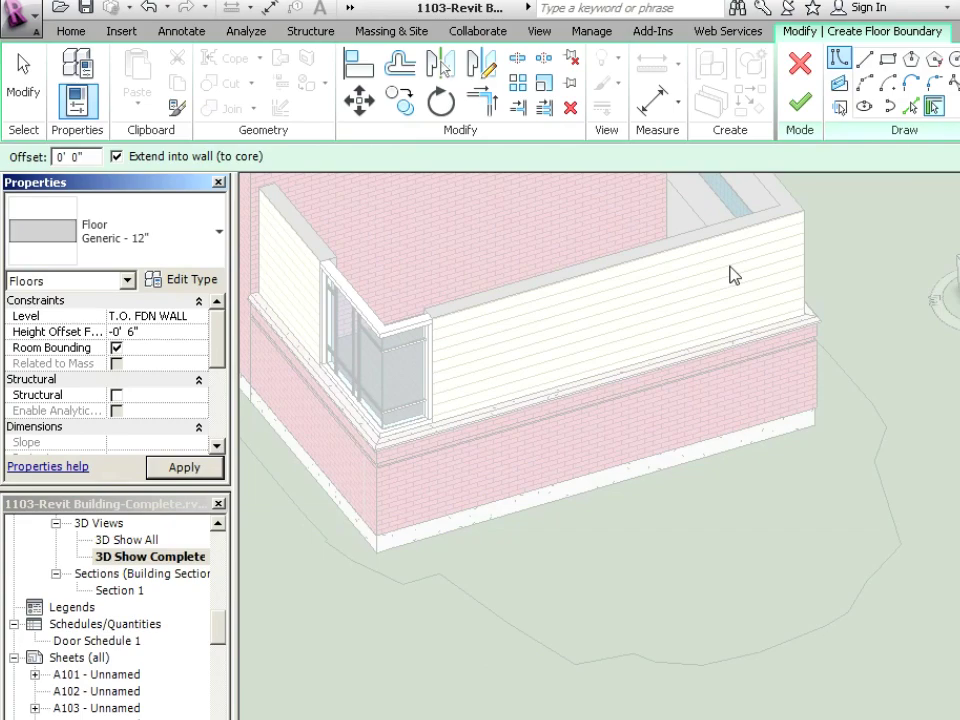
{"action": "left_click", "coordinate": [379, 545]}
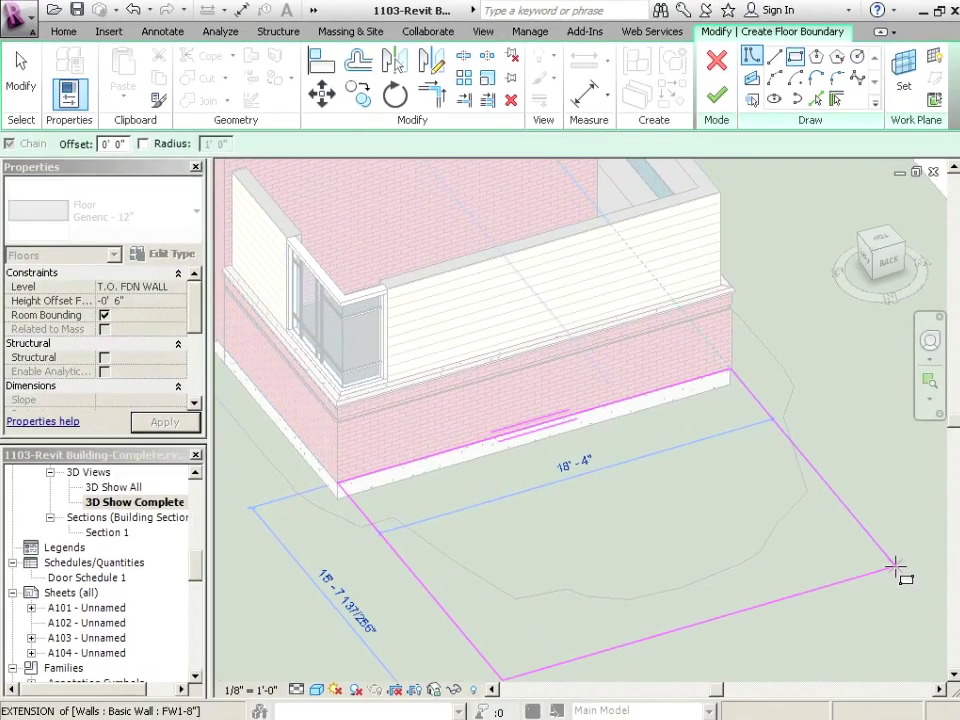
{"action": "left_click", "coordinate": [895, 568]}
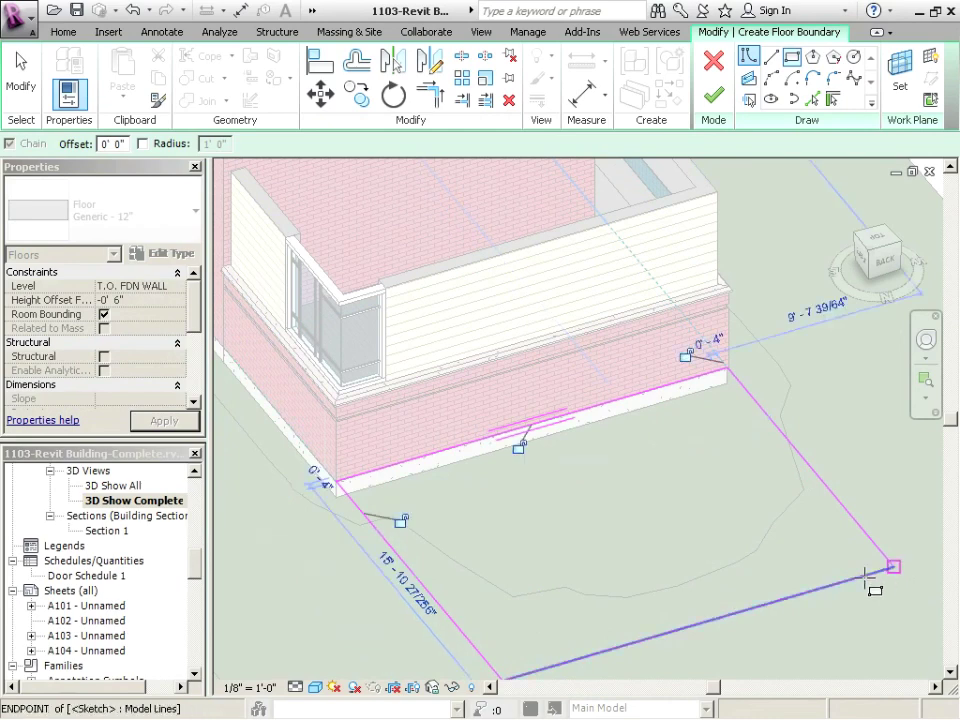
{"action": "key", "text": "Escape"}
{"action": "scroll", "coordinate": [520, 530], "scroll_direction": "down", "scroll_amount": 1}
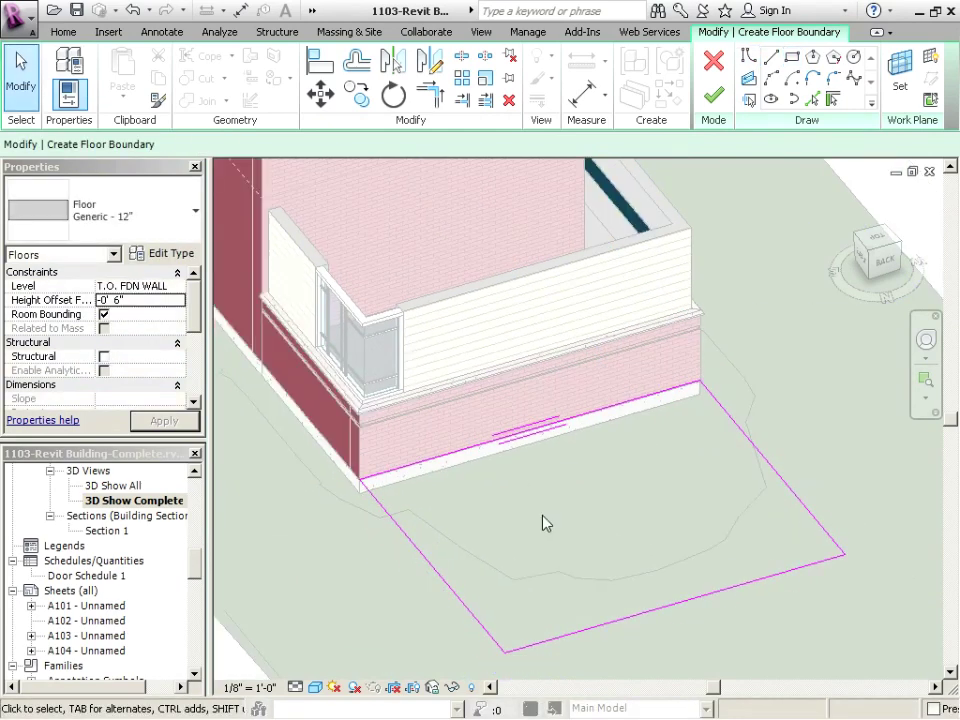
{"action": "scroll", "coordinate": [601, 579], "scroll_direction": "up", "scroll_amount": 1}
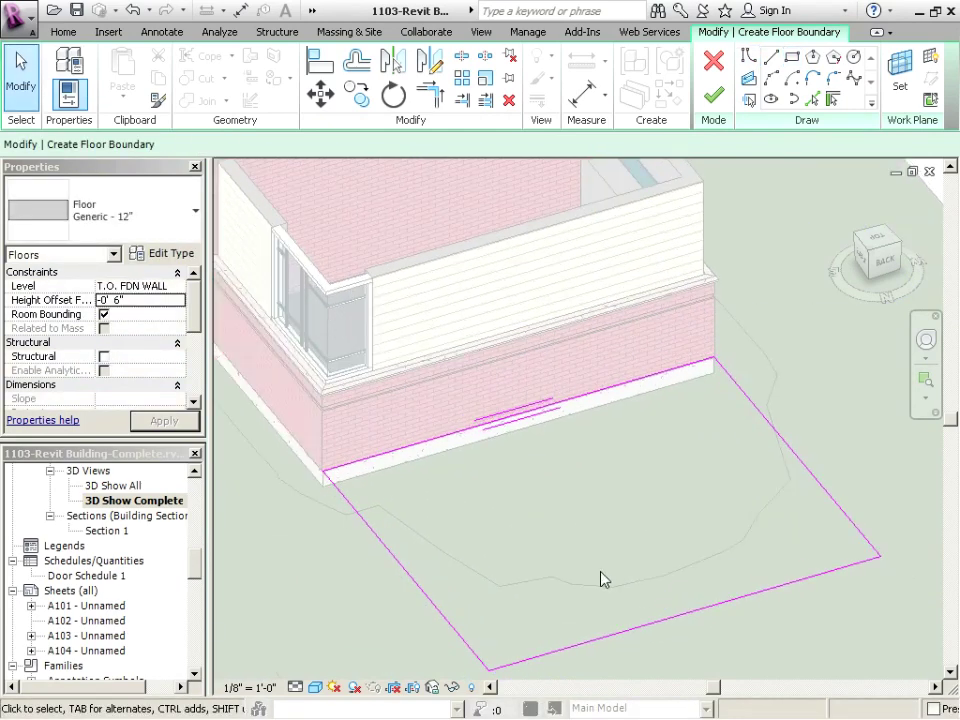
{"action": "middle_click_drag", "start_coordinate": [602, 574], "coordinate": [590, 560]}
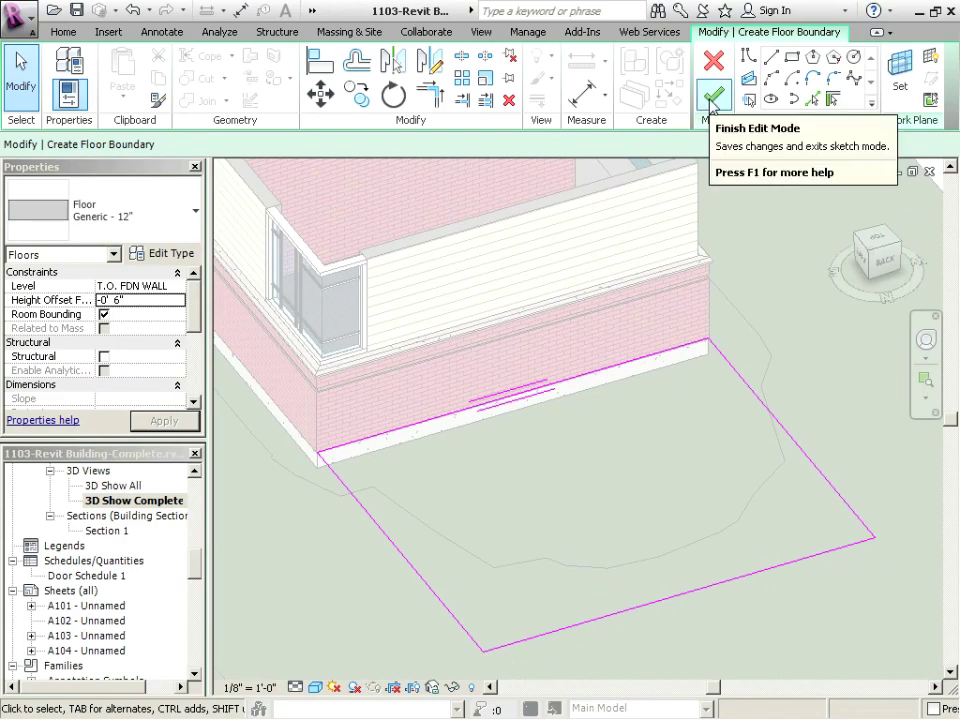
Finish the floor sketch without attaching the walls to the new floor
{"action": "left_click", "coordinate": [713, 95]}
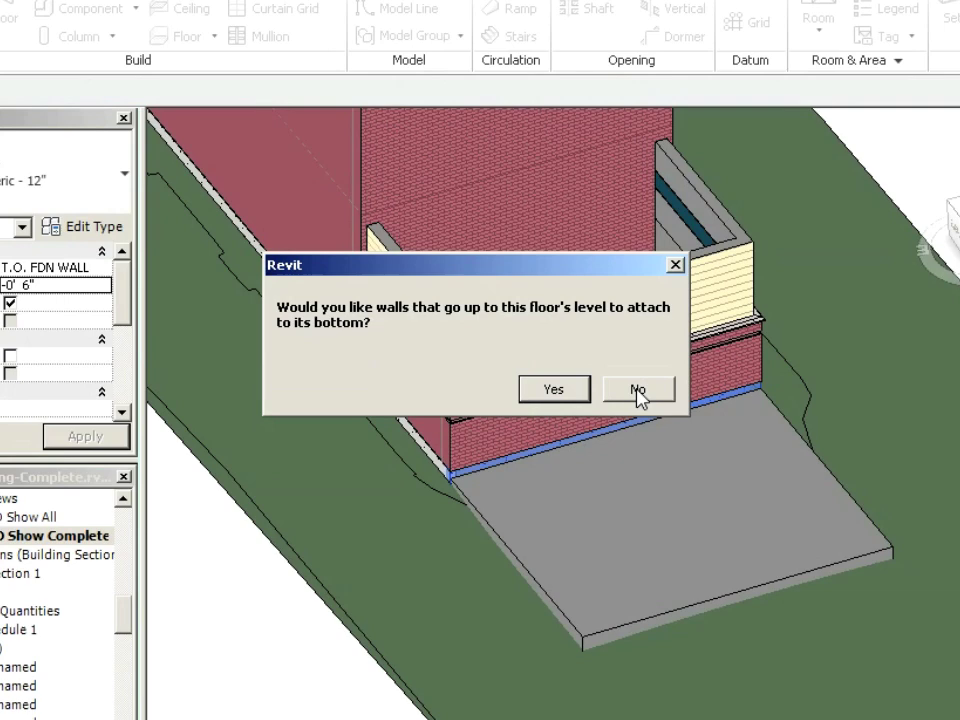
{"action": "left_click", "coordinate": [632, 400]}
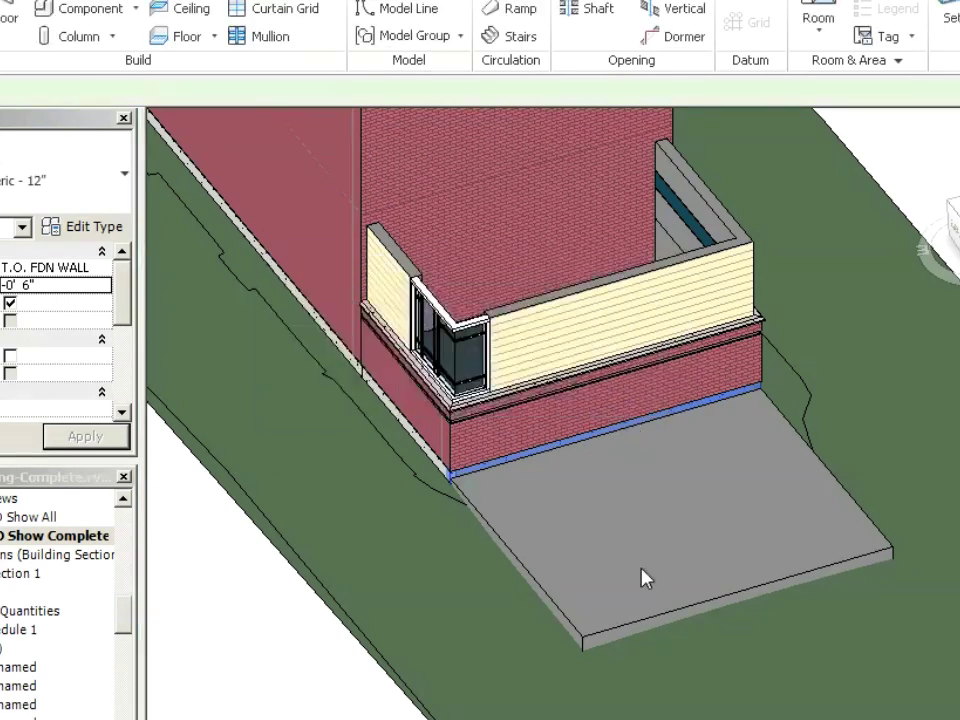
{"action": "left_click", "coordinate": [645, 578]}
{"action": "scroll", "coordinate": [531, 574], "scroll_direction": "up", "scroll_amount": 2}
{"action": "scroll", "coordinate": [305, 490], "scroll_direction": "up", "scroll_amount": 3}
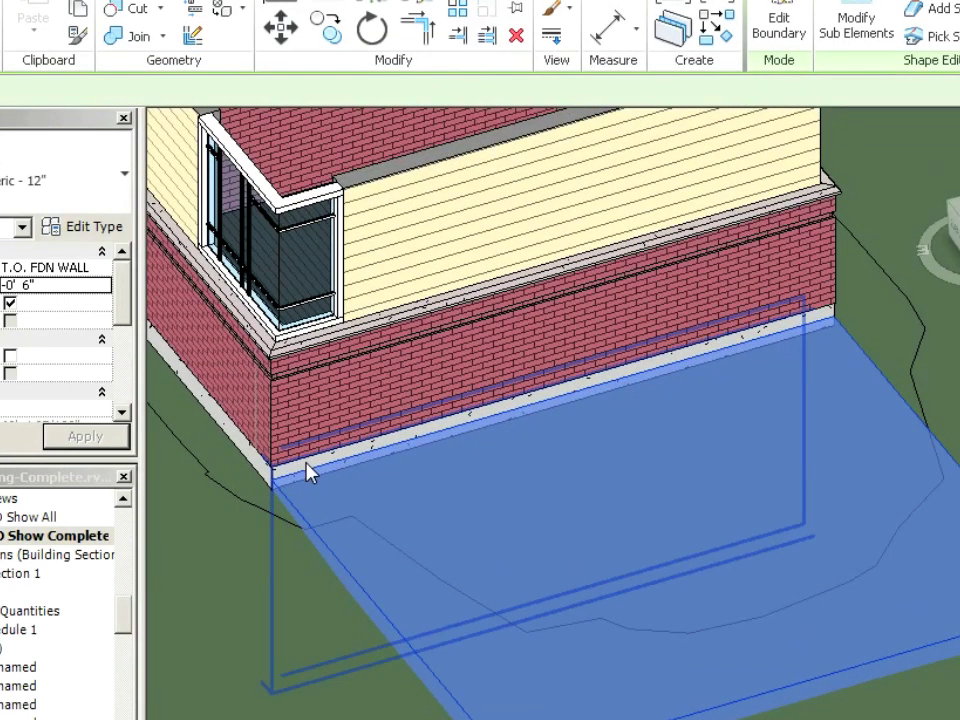
Inspect the foundation wall and footing beside the slab from several angles
{"action": "left_click", "coordinate": [223, 636]}
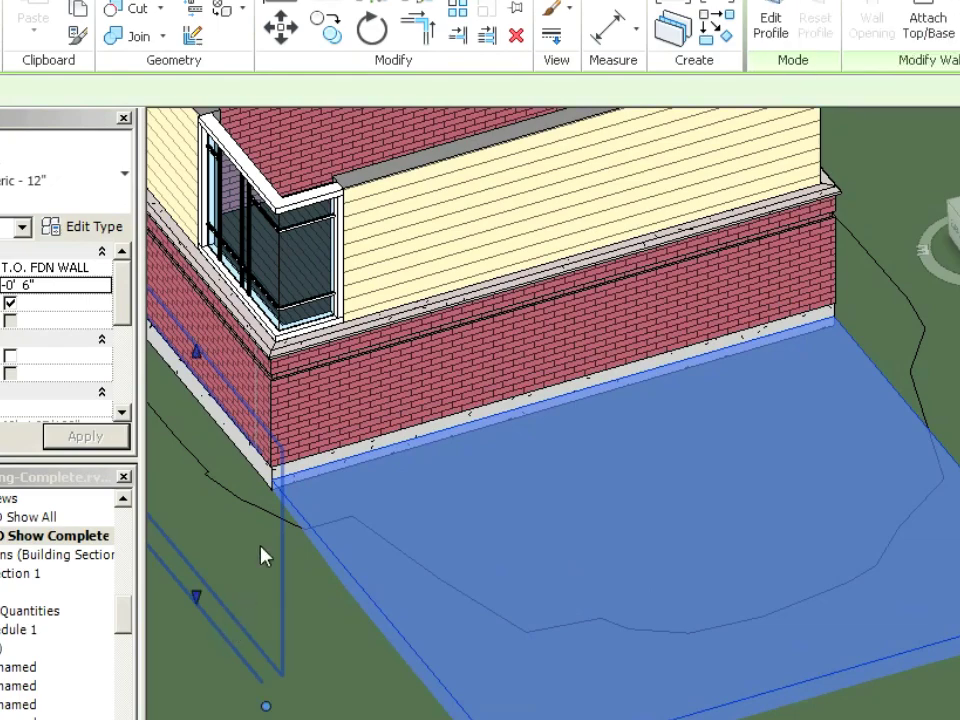
{"action": "scroll", "coordinate": [300, 520], "scroll_direction": "down", "scroll_amount": 3}
{"action": "left_click", "coordinate": [444, 671]}
{"action": "middle_click_drag", "start_coordinate": [444, 671], "coordinate": [620, 505], "text": "shift"}
{"action": "middle_click_drag", "start_coordinate": [739, 435], "coordinate": [267, 495], "text": "shift"}
{"action": "key", "text": "Escape"}
{"action": "middle_click_drag", "start_coordinate": [284, 419], "coordinate": [350, 450], "text": "shift"}
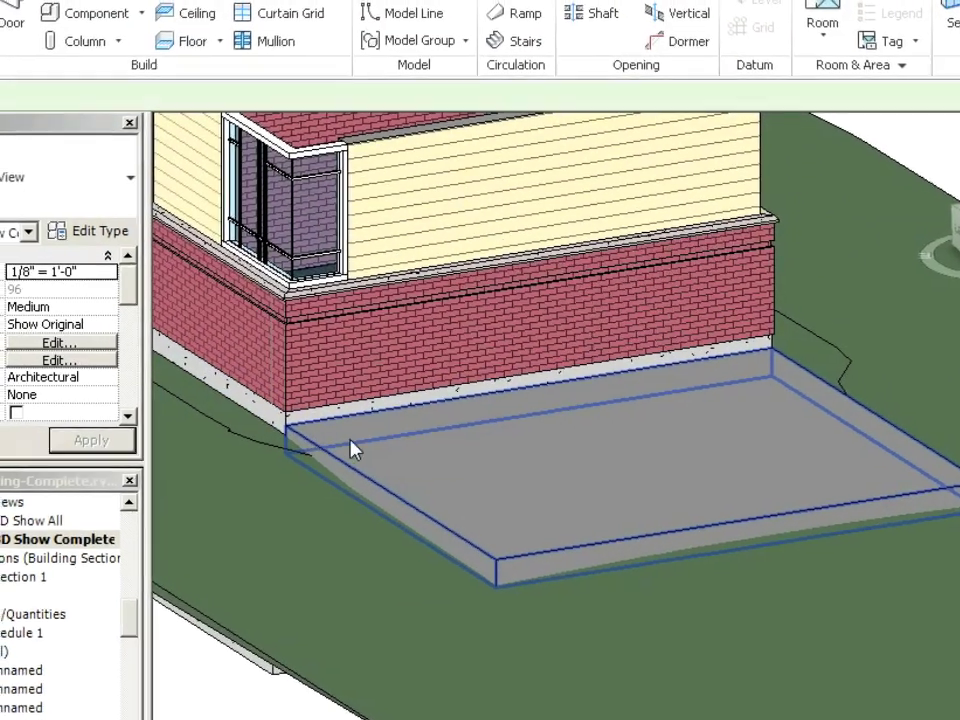
Enter a new negative height offset for the slab and apply it
{"action": "left_click", "coordinate": [352, 450]}
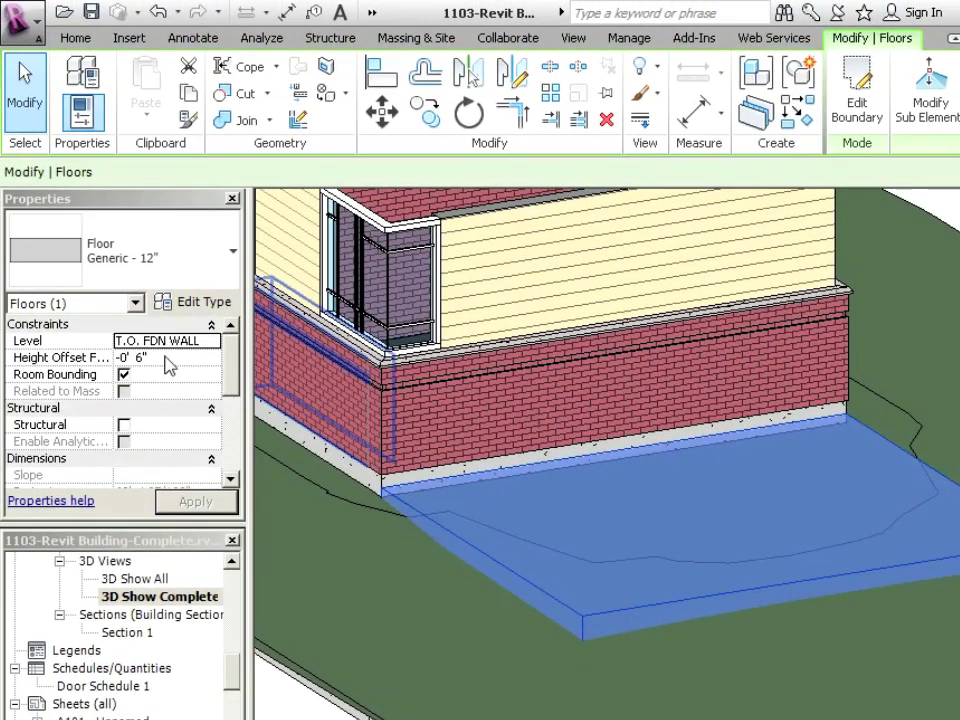
{"action": "left_click", "coordinate": [168, 357]}
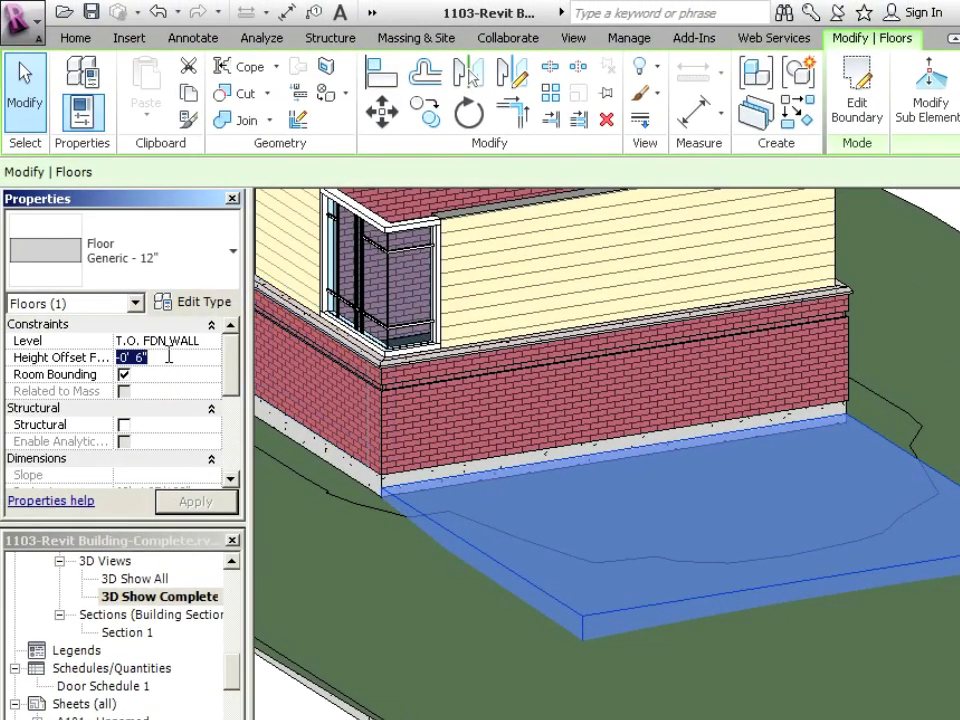
{"action": "type", "text": "-10"}
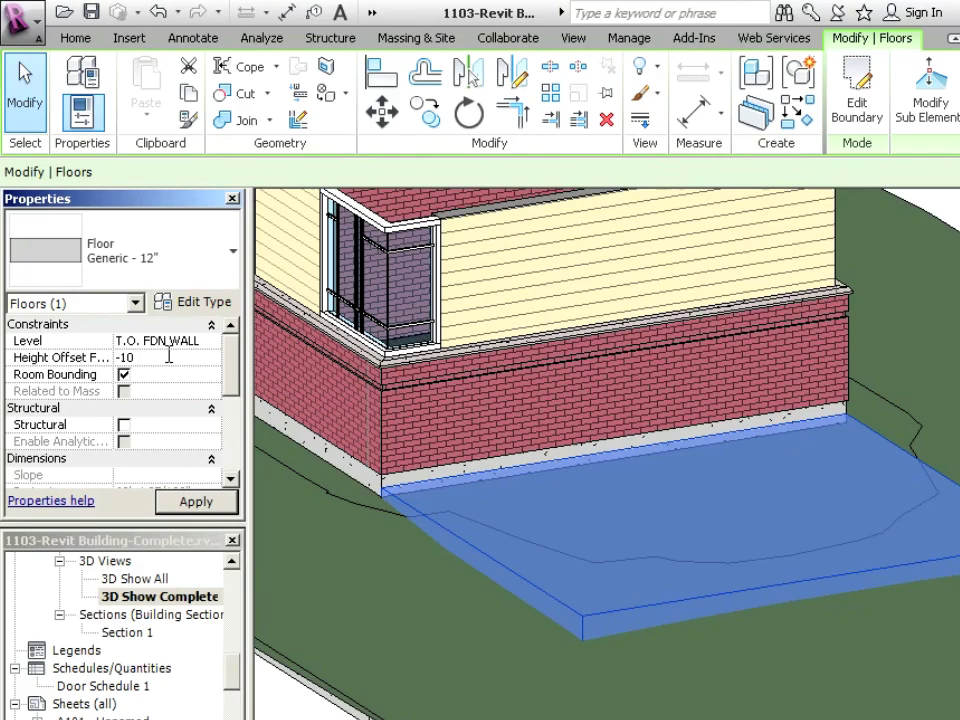
{"action": "left_click", "coordinate": [168, 357]}
{"action": "left_click", "coordinate": [175, 513]}
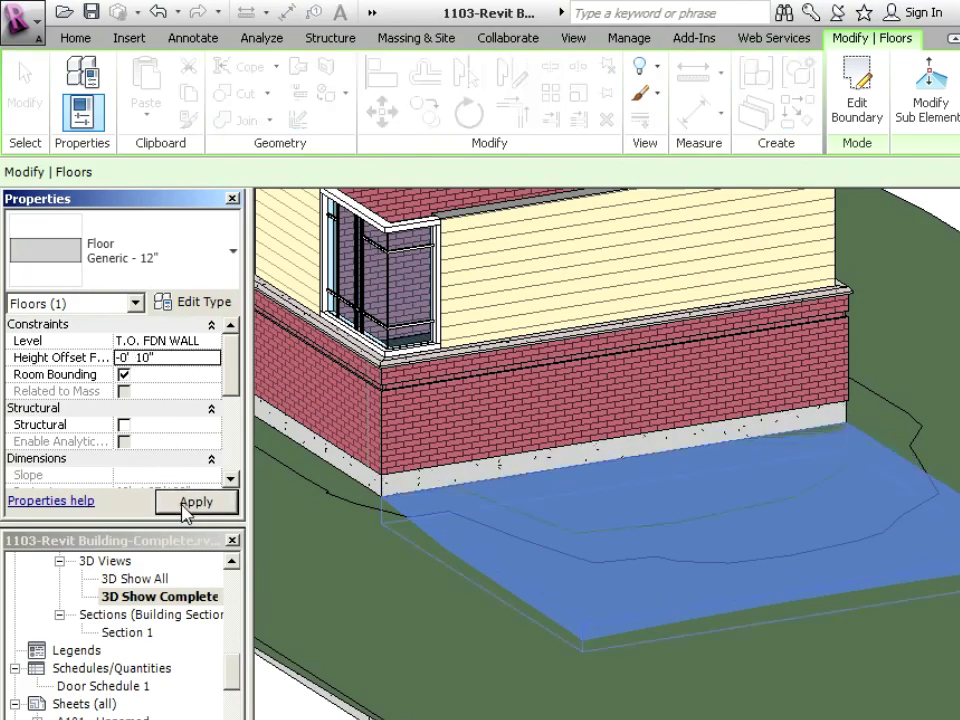
{"action": "key", "text": "Escape"}
Change the patio floor's Height Offset From Level to -0' 8"
{"action": "scroll", "coordinate": [718, 606], "scroll_direction": "down", "scroll_amount": 3}
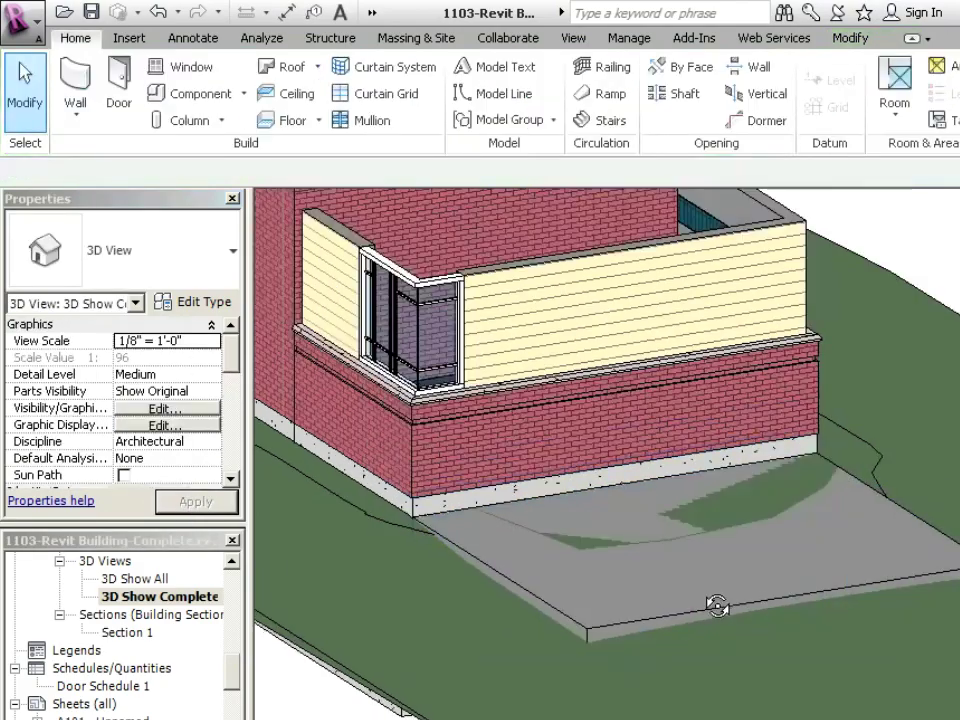
{"action": "left_click", "coordinate": [697, 714]}
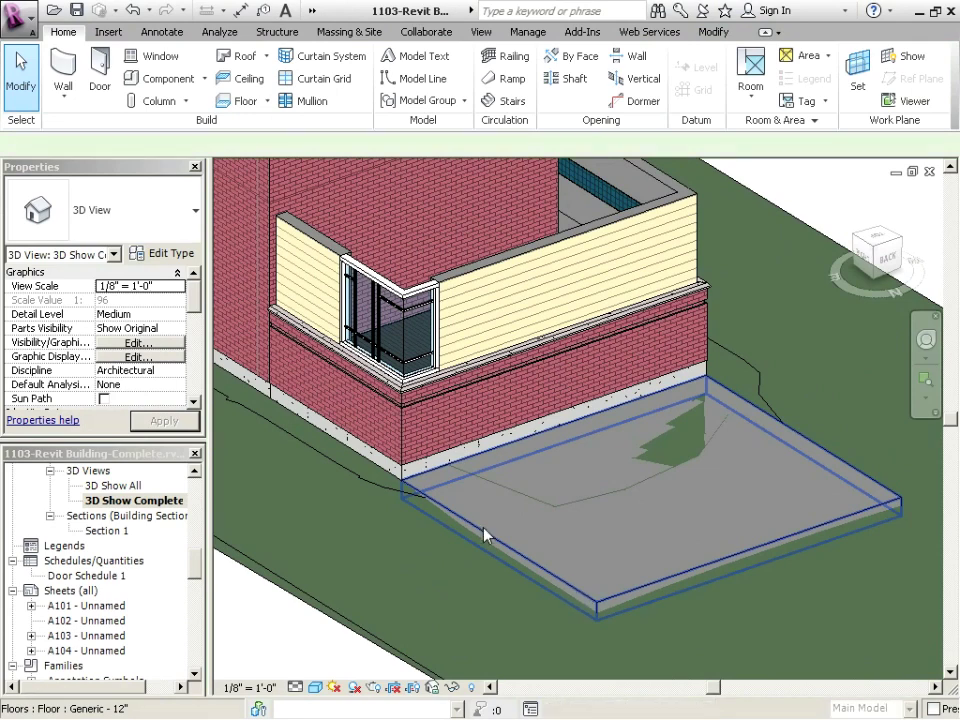
{"action": "left_click", "coordinate": [582, 598]}
{"action": "left_click", "coordinate": [150, 300]}
{"action": "left_click", "coordinate": [126, 300]}
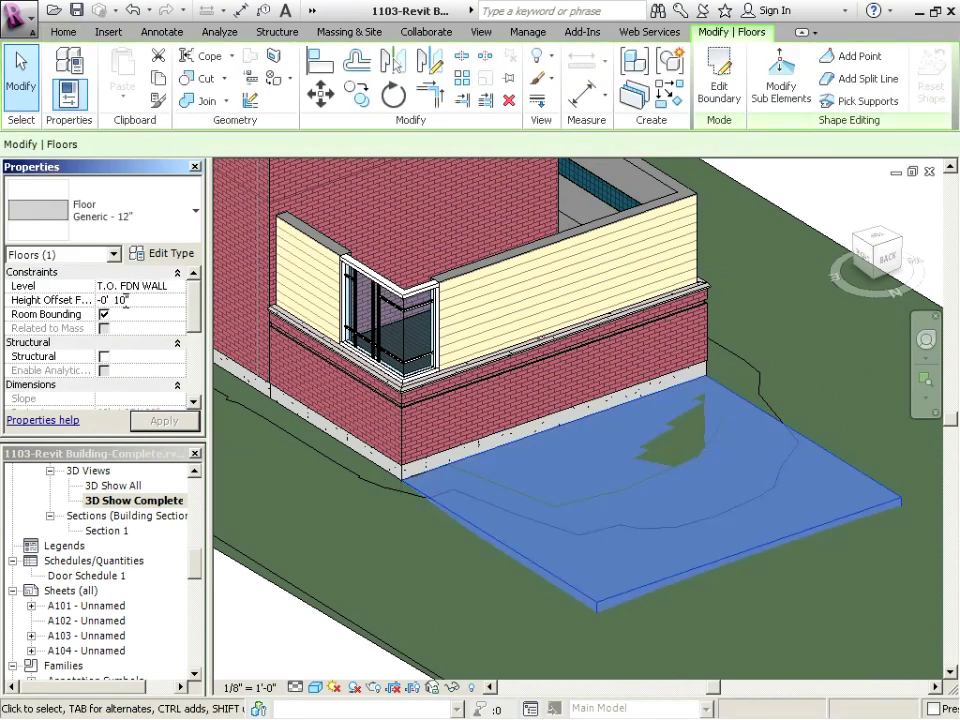
{"action": "type", "text": "8"}
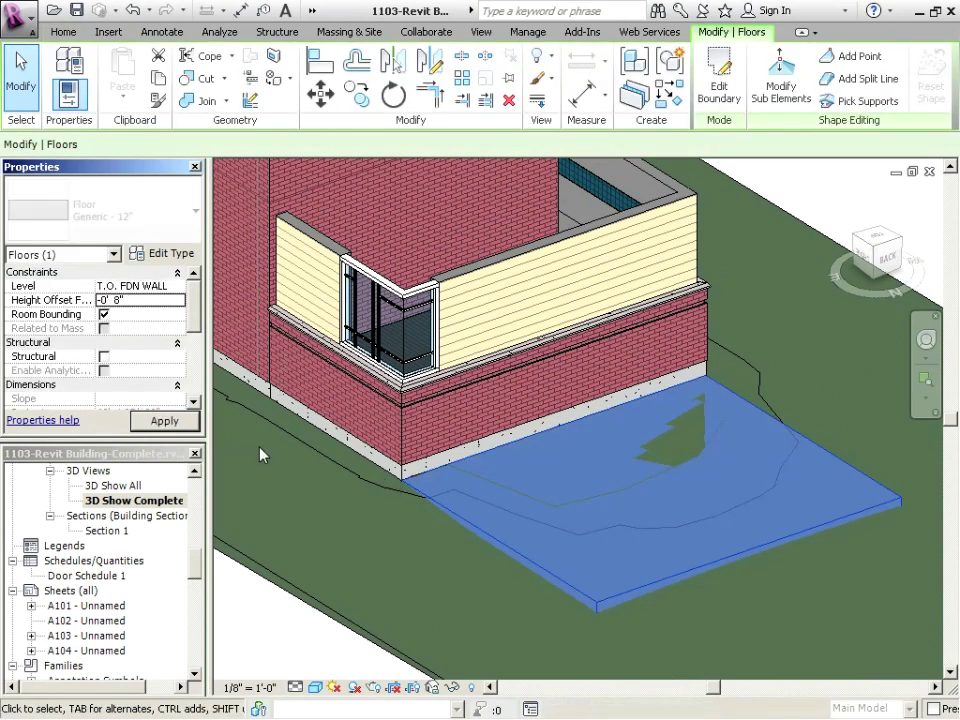
{"action": "left_click", "coordinate": [440, 550]}
{"action": "middle_click_drag", "start_coordinate": [516, 602], "coordinate": [574, 589], "text": "shift"}
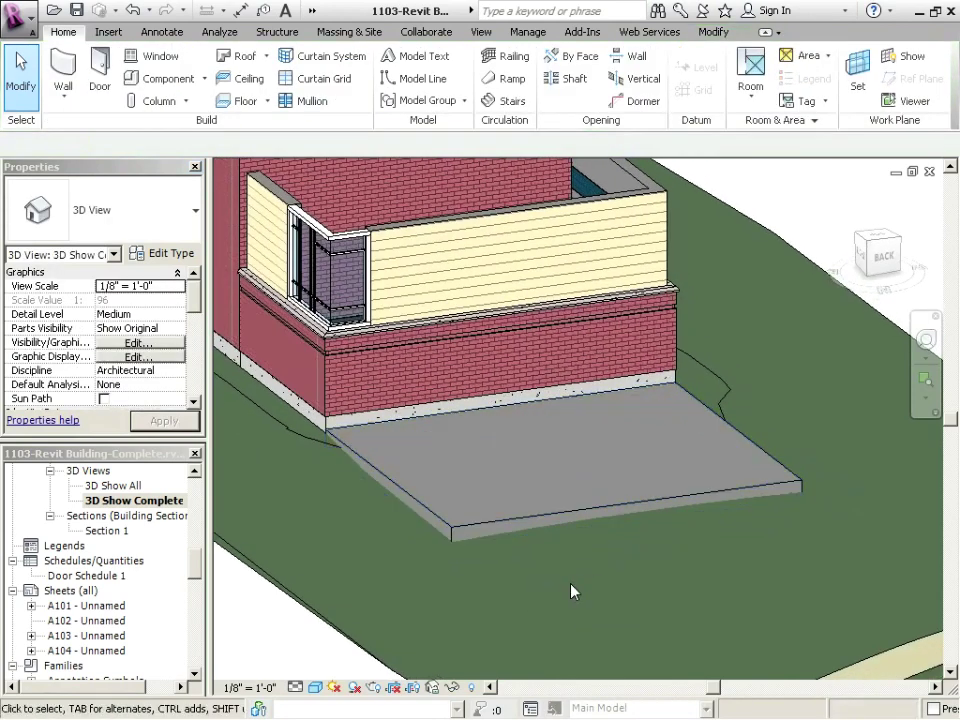
Duplicate the Generic - 12" floor type as patio1 and open its structure layers
{"action": "left_click", "coordinate": [454, 527]}
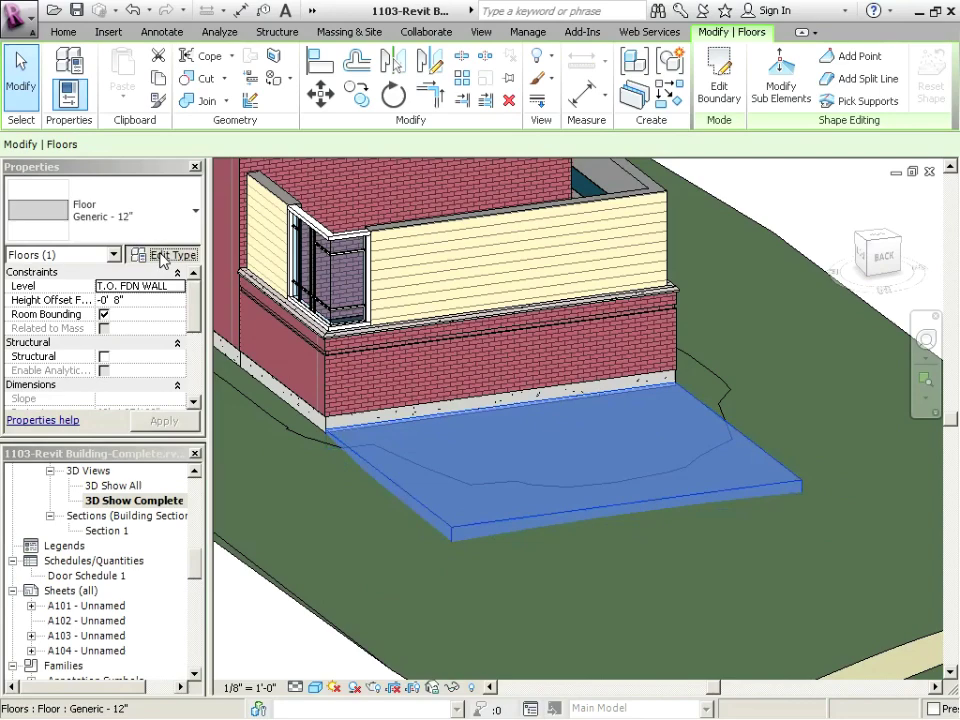
{"action": "left_click", "coordinate": [167, 253]}
{"action": "left_click", "coordinate": [491, 121]}
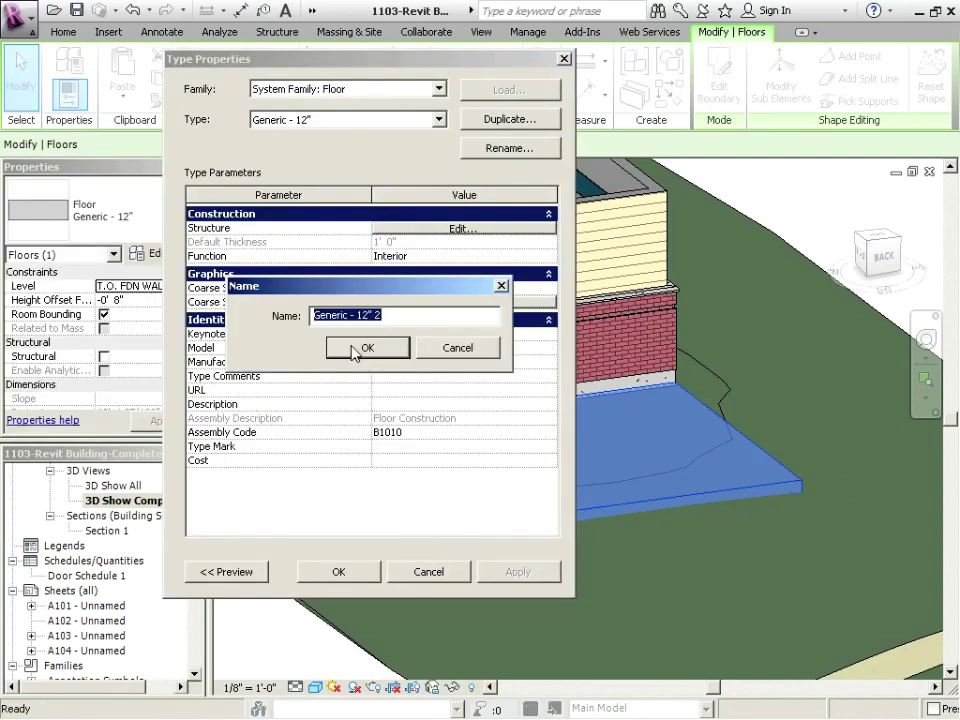
{"action": "type", "text": "patio1"}
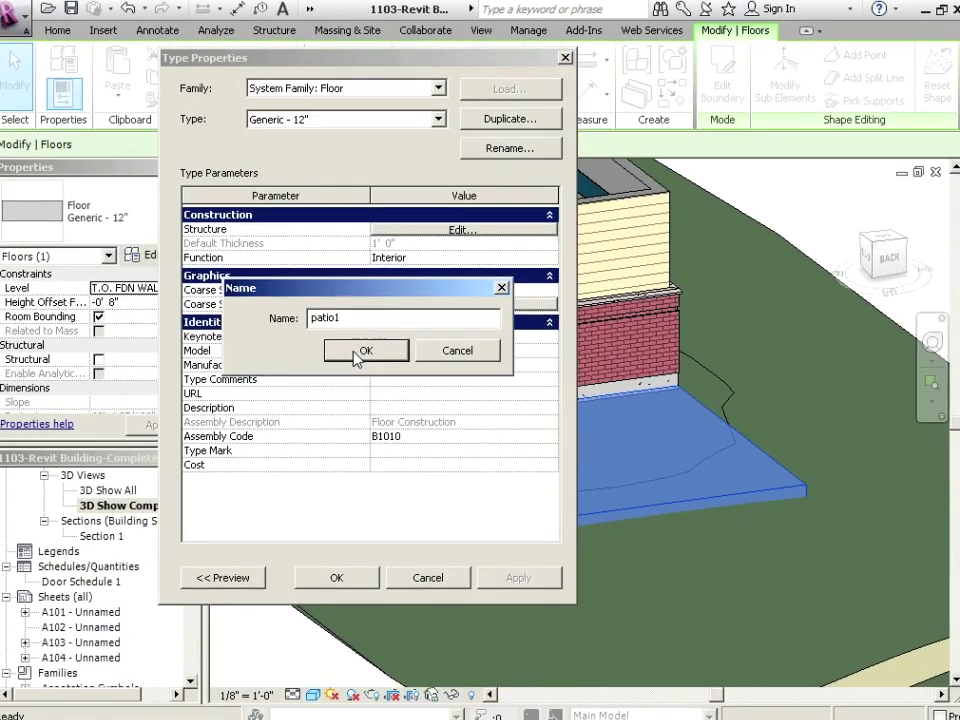
{"action": "left_click", "coordinate": [376, 355]}
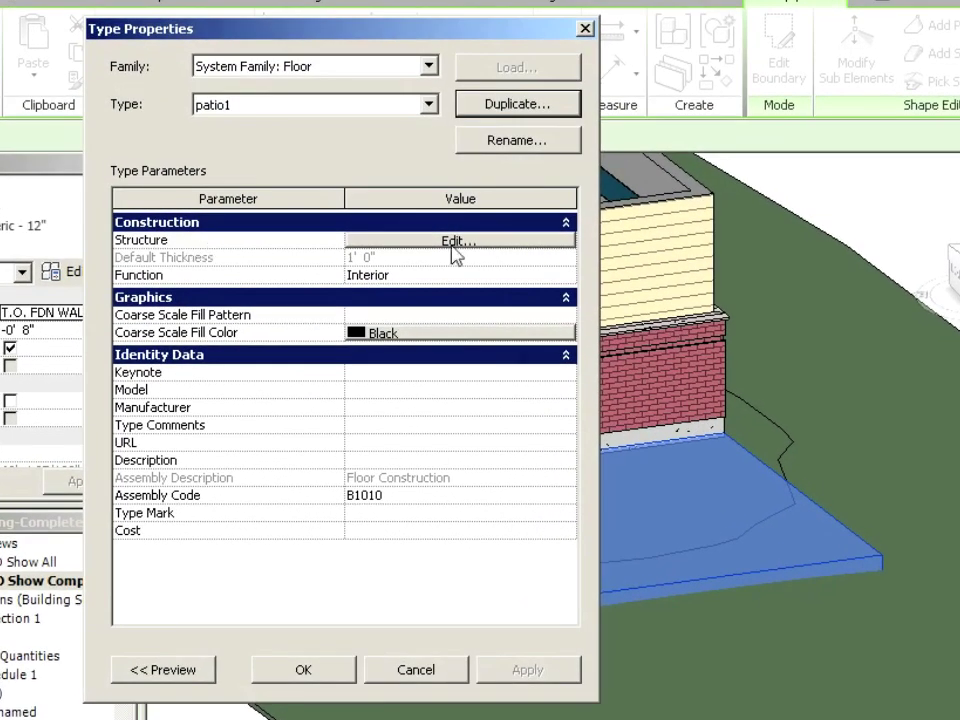
{"action": "left_click", "coordinate": [462, 228]}
Open the material browser for the structure layer and select Site - Asphalt
{"action": "left_click", "coordinate": [420, 242]}
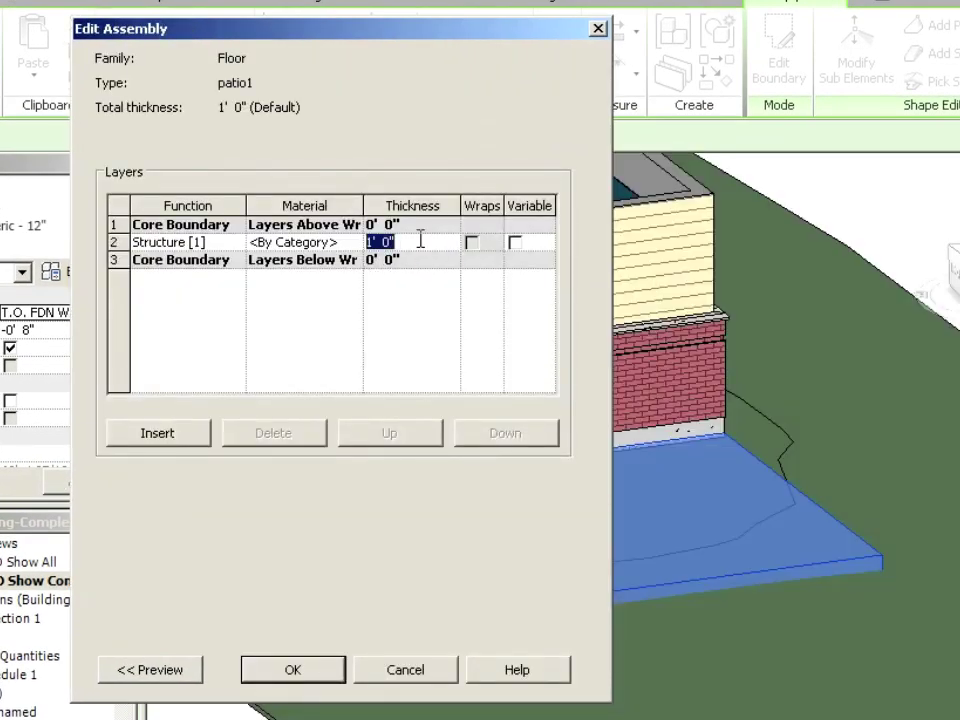
{"action": "left_click", "coordinate": [300, 243]}
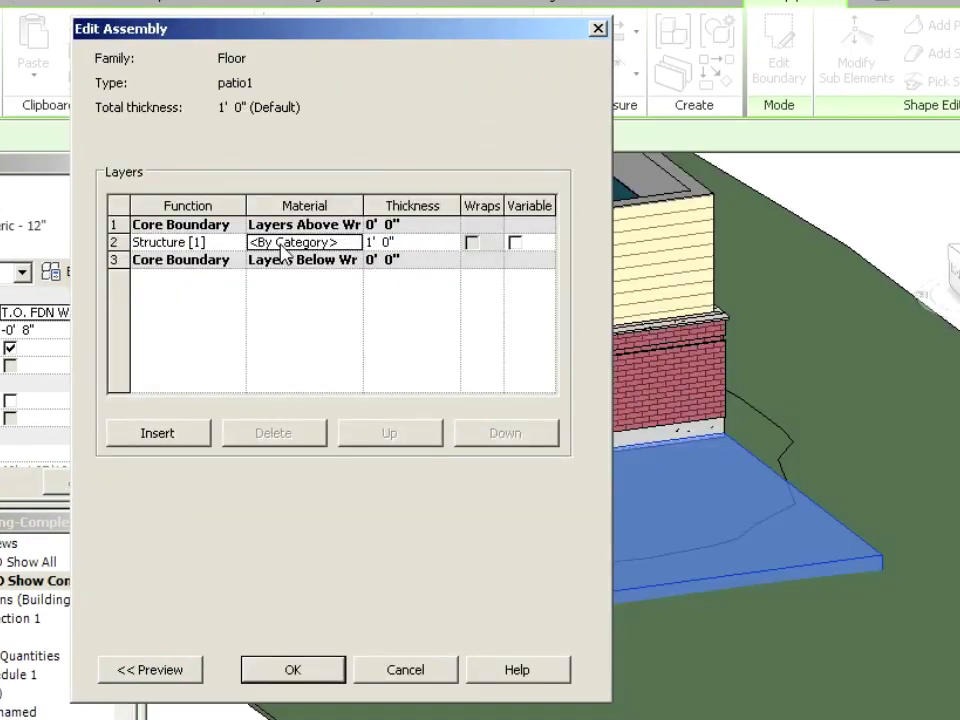
{"action": "left_click", "coordinate": [355, 243]}
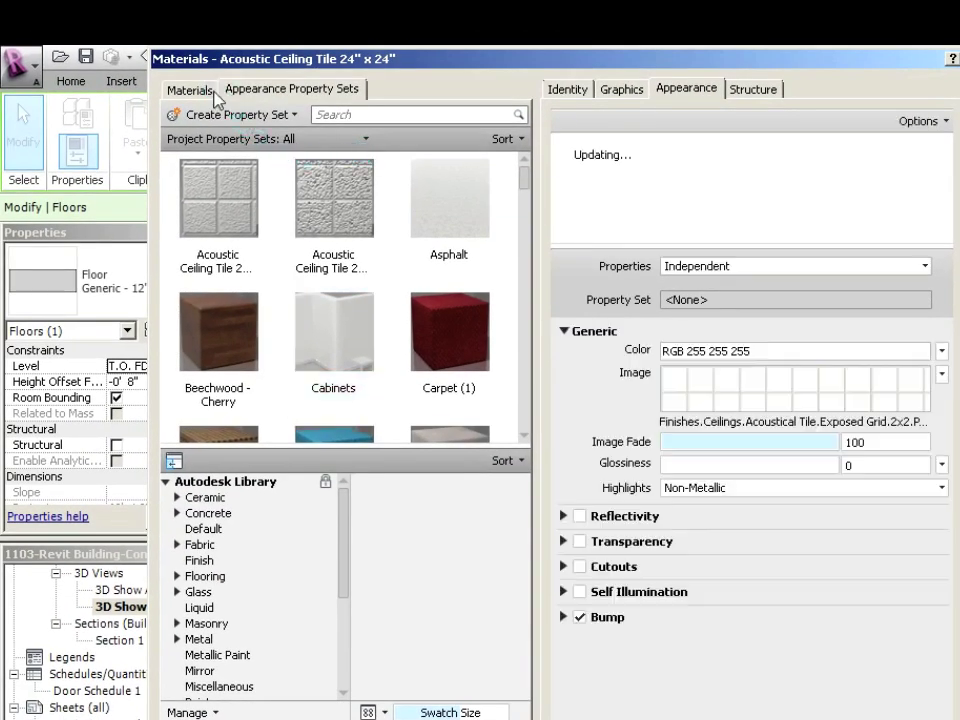
{"action": "left_click", "coordinate": [187, 92]}
{"action": "left_click", "coordinate": [226, 456]}
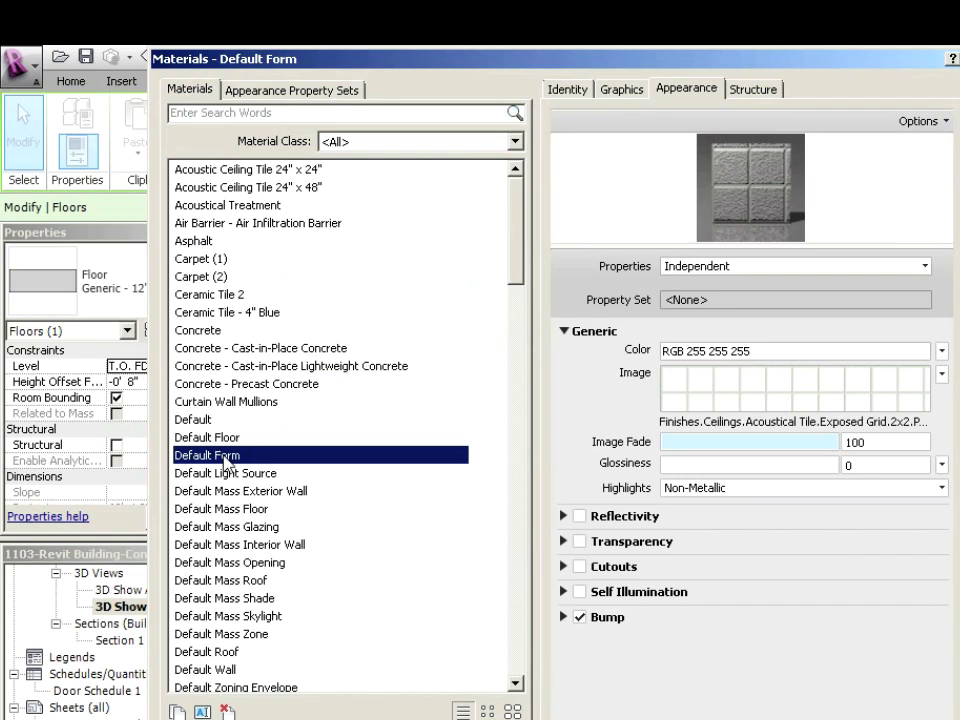
{"action": "key", "text": "s"}
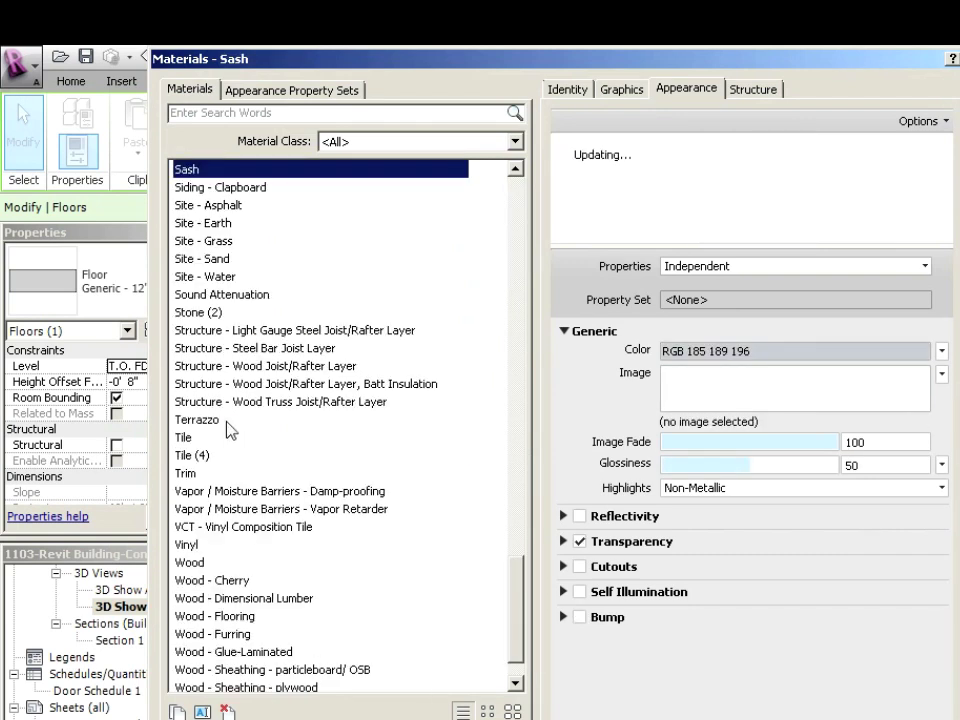
{"action": "left_click", "coordinate": [226, 205]}
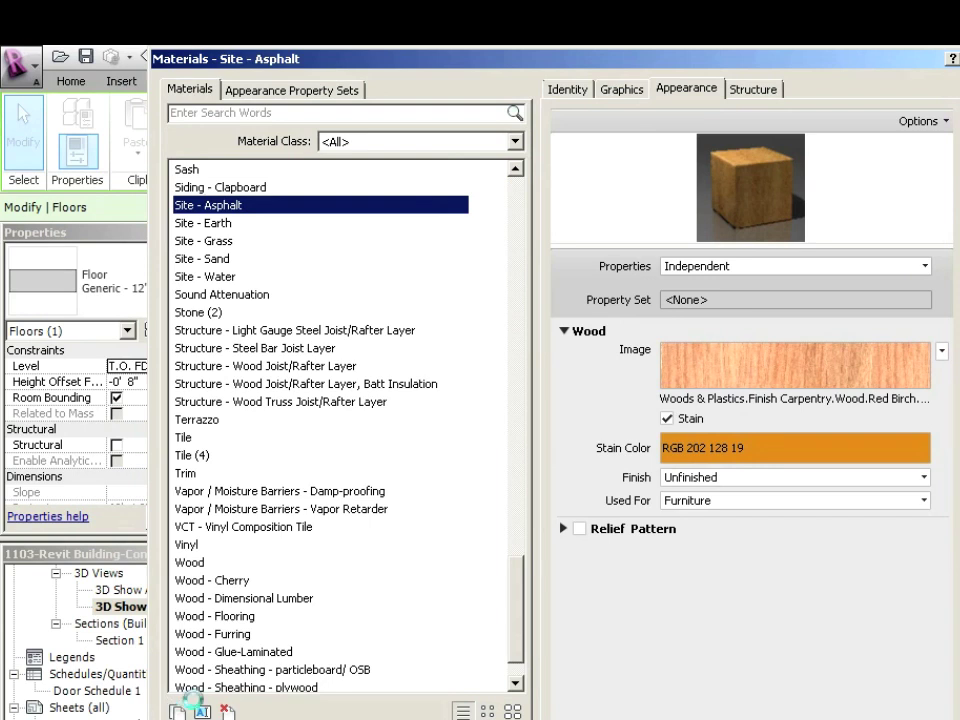
Duplicate Site - Asphalt and name the copy Site - pavers1
{"action": "left_click", "coordinate": [178, 711]}
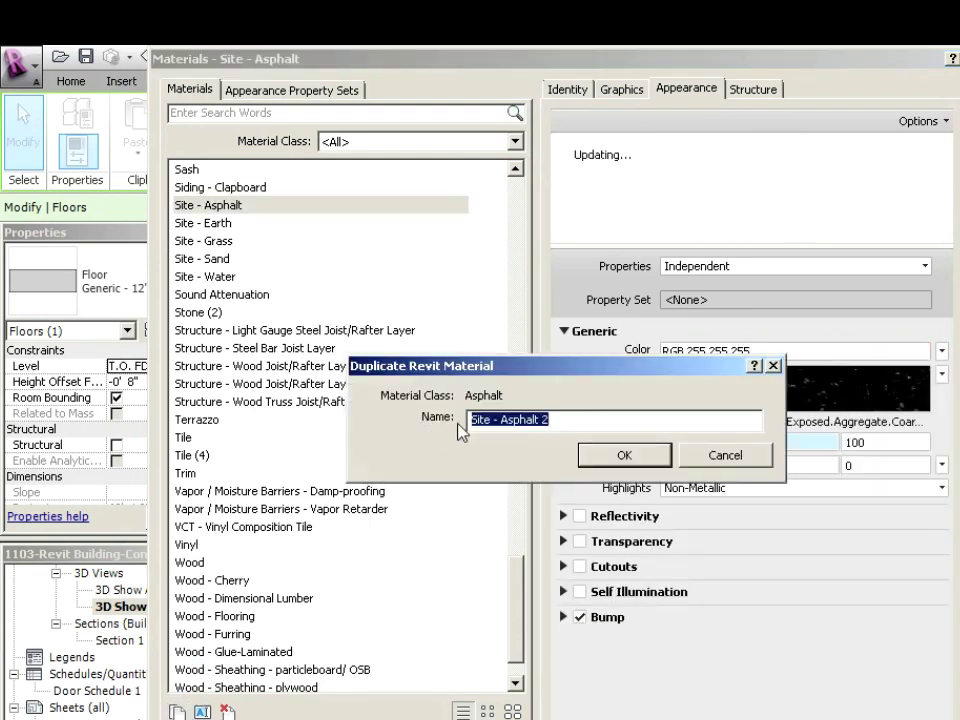
{"action": "left_click_drag", "start_coordinate": [550, 421], "coordinate": [506, 426]}
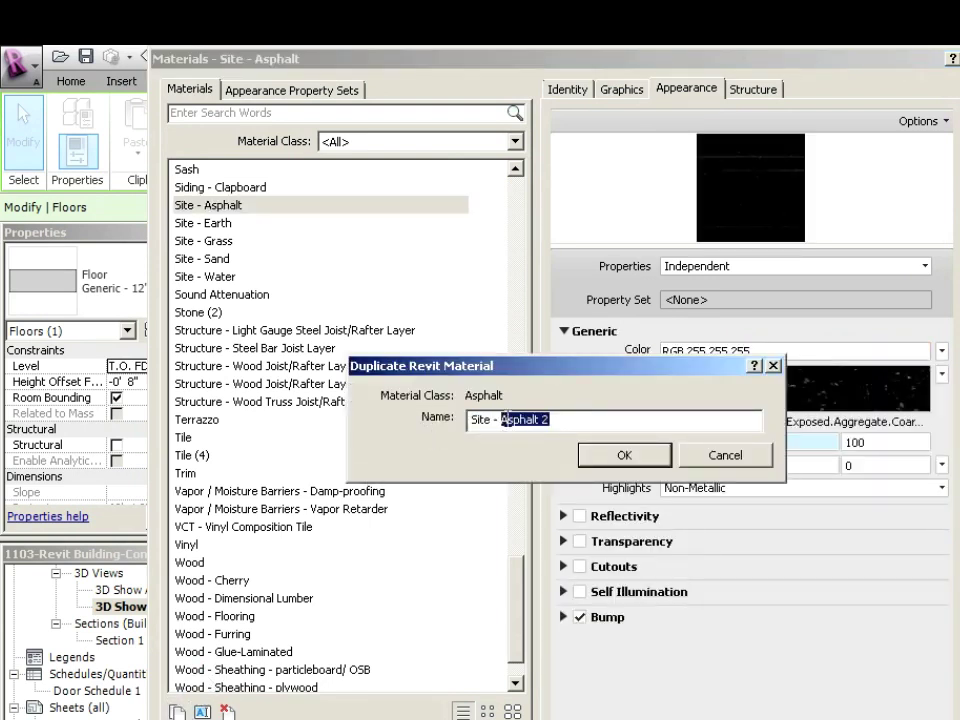
{"action": "type", "text": "pavers1"}
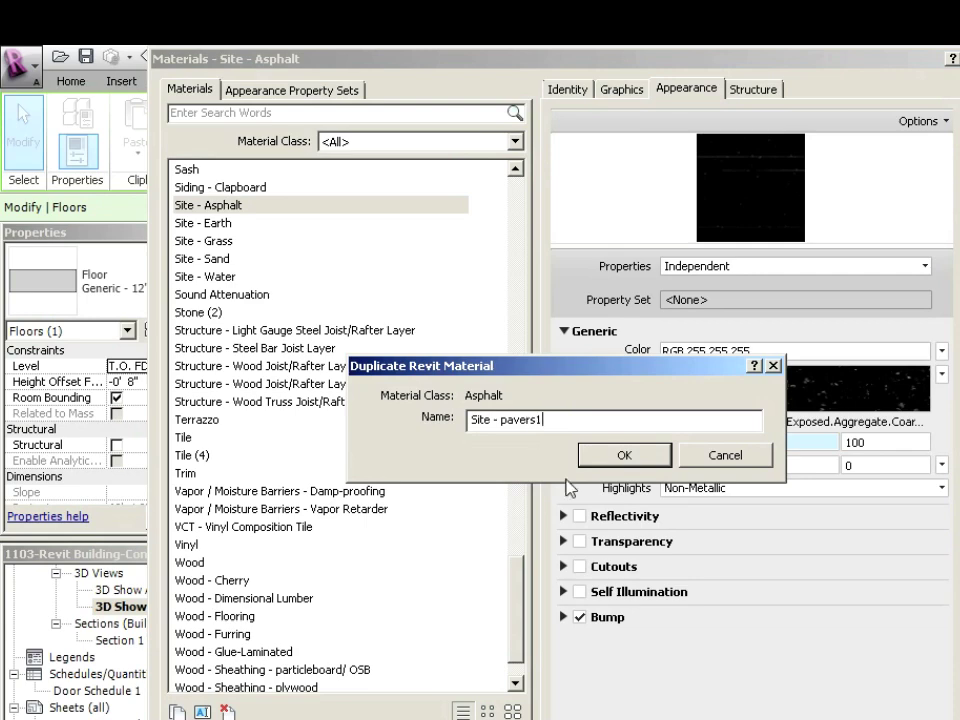
{"action": "left_click", "coordinate": [624, 455]}
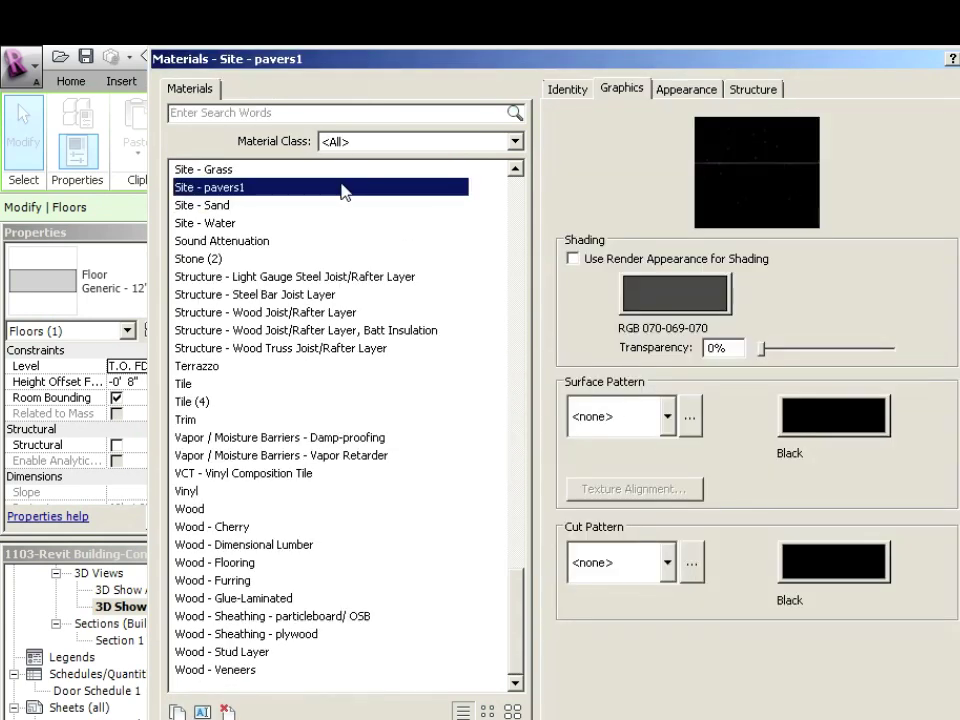
Give Site - pavers1 the Pavers - Interlocking appearance from the Sitework library
{"action": "left_click", "coordinate": [672, 92]}
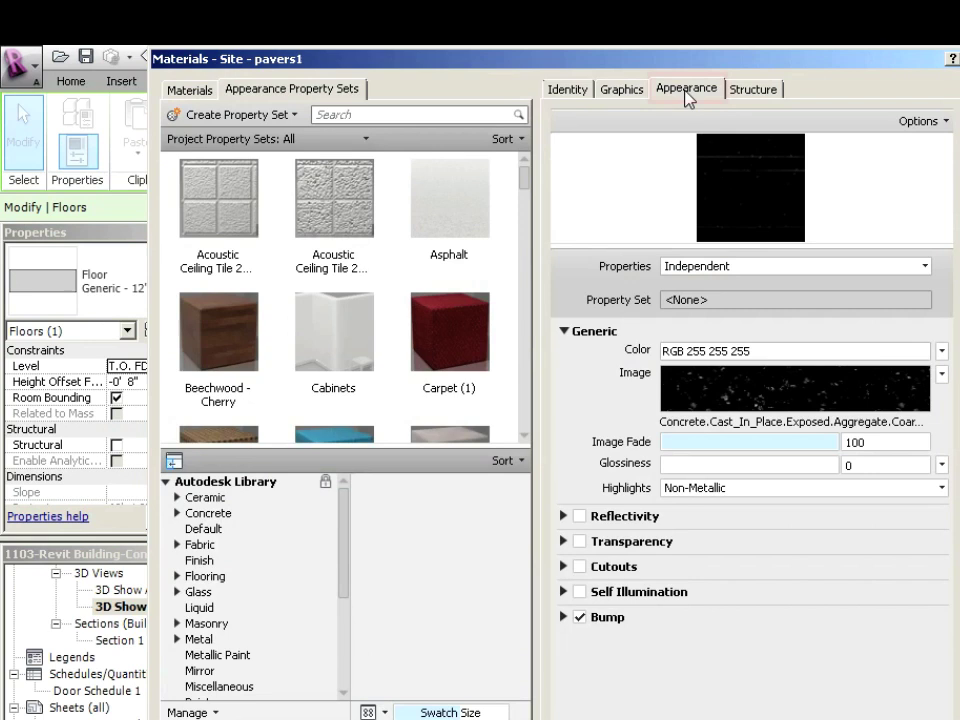
{"action": "left_click", "coordinate": [358, 114]}
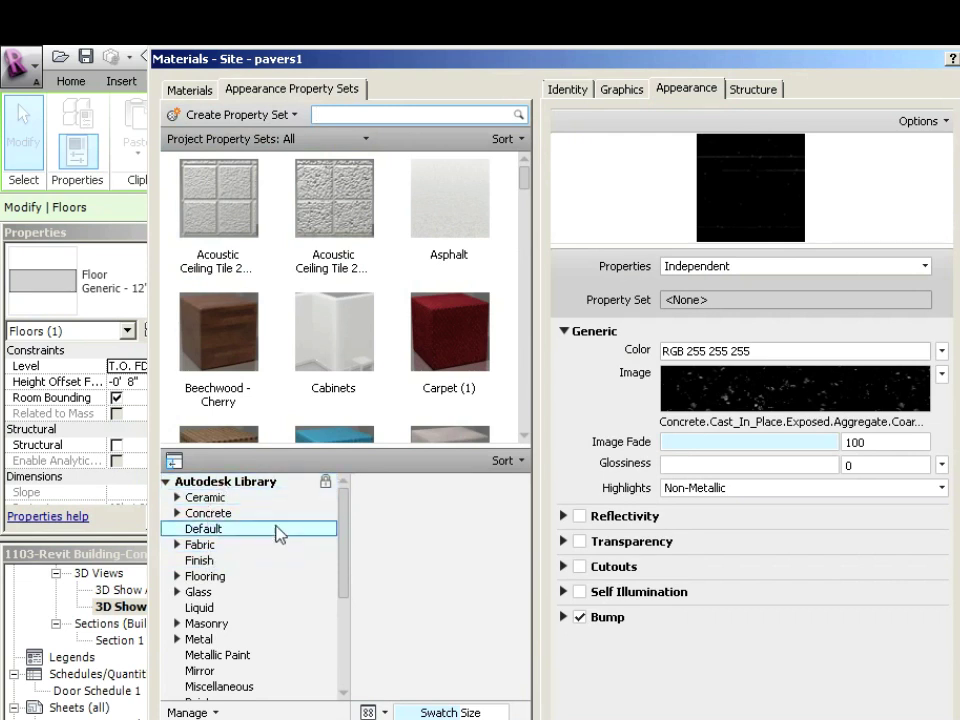
{"action": "scroll", "coordinate": [348, 584], "scroll_direction": "down", "scroll_amount": 3}
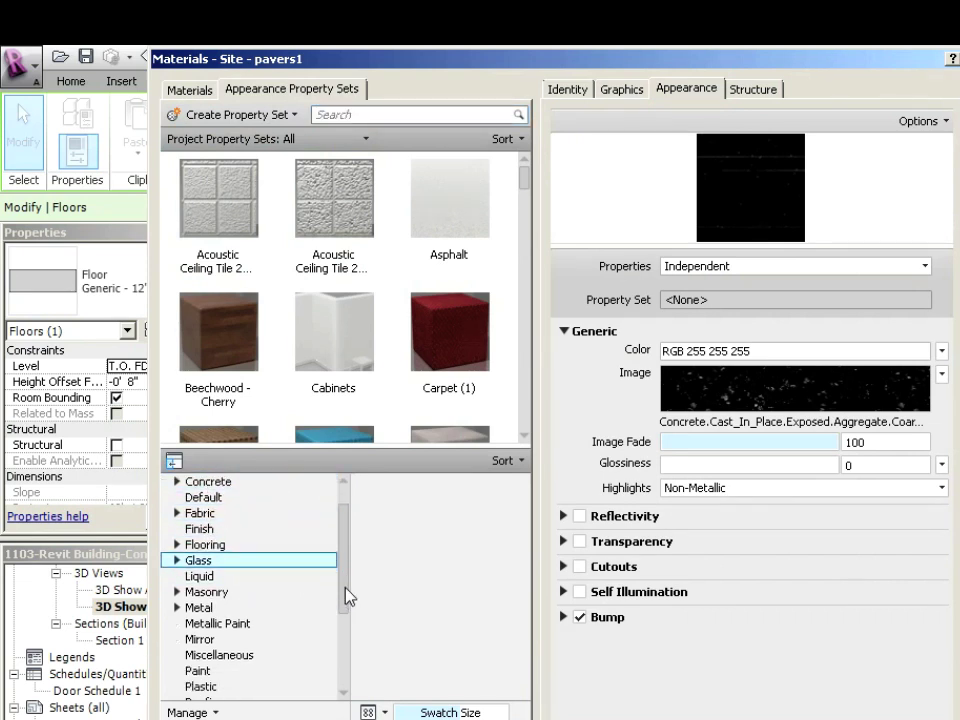
{"action": "left_click", "coordinate": [221, 655]}
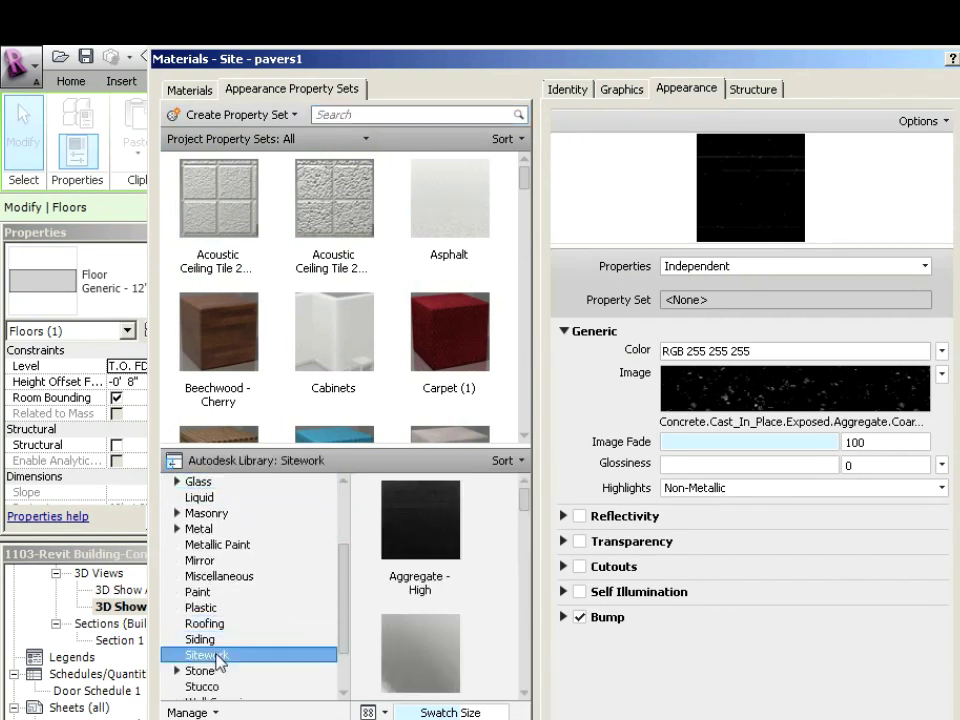
{"action": "left_click_drag", "start_coordinate": [521, 508], "coordinate": [523, 553]}
{"action": "scroll", "coordinate": [432, 586], "scroll_direction": "up", "scroll_amount": 2}
{"action": "scroll", "coordinate": [432, 646], "scroll_direction": "down", "scroll_amount": 1}
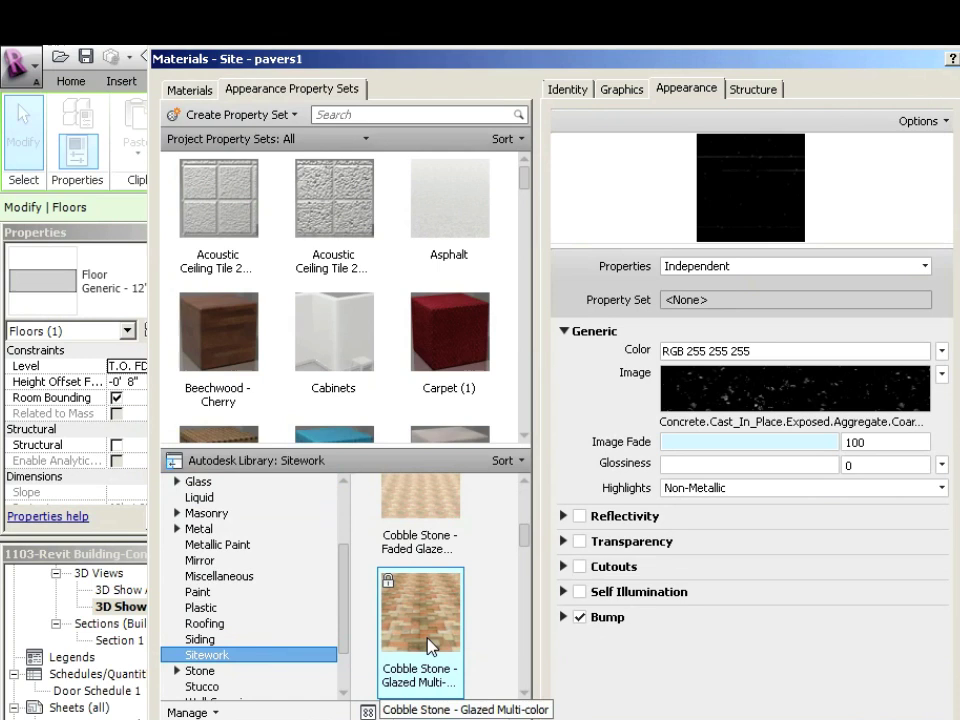
{"action": "scroll", "coordinate": [432, 549], "scroll_direction": "up", "scroll_amount": 1}
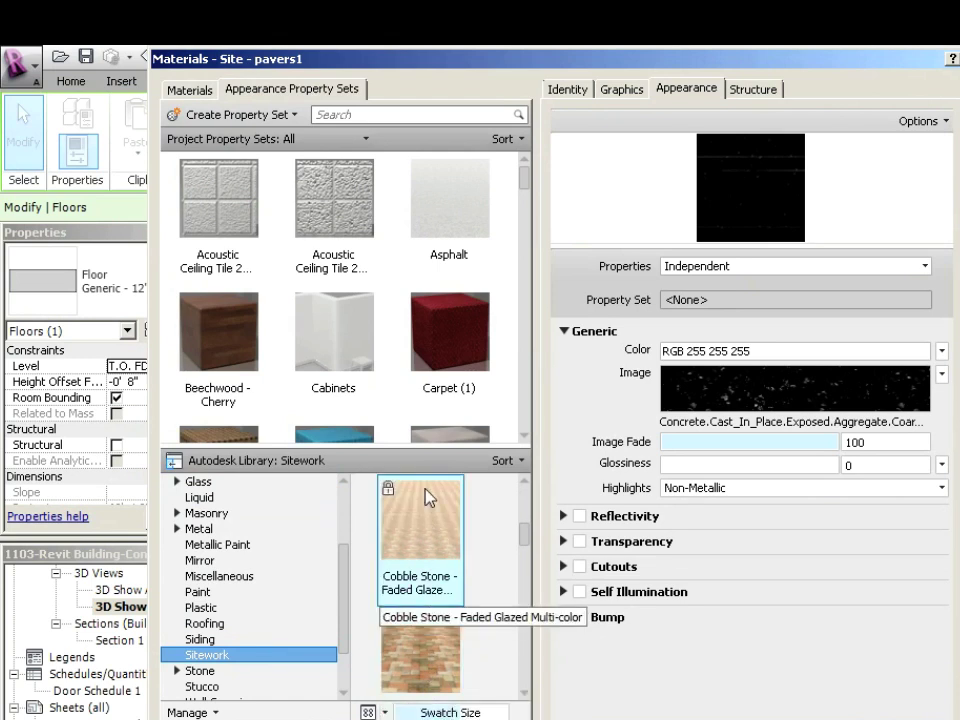
{"action": "scroll", "coordinate": [467, 540], "scroll_direction": "up", "scroll_amount": 2}
{"action": "scroll", "coordinate": [444, 561], "scroll_direction": "down", "scroll_amount": 3}
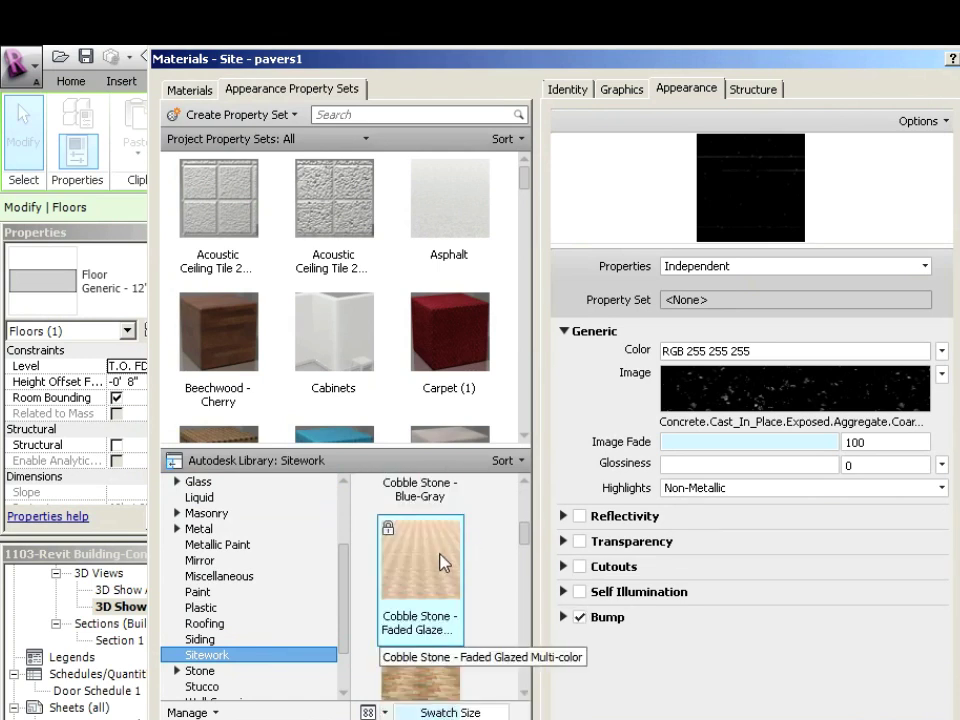
{"action": "scroll", "coordinate": [444, 575], "scroll_direction": "down", "scroll_amount": 6}
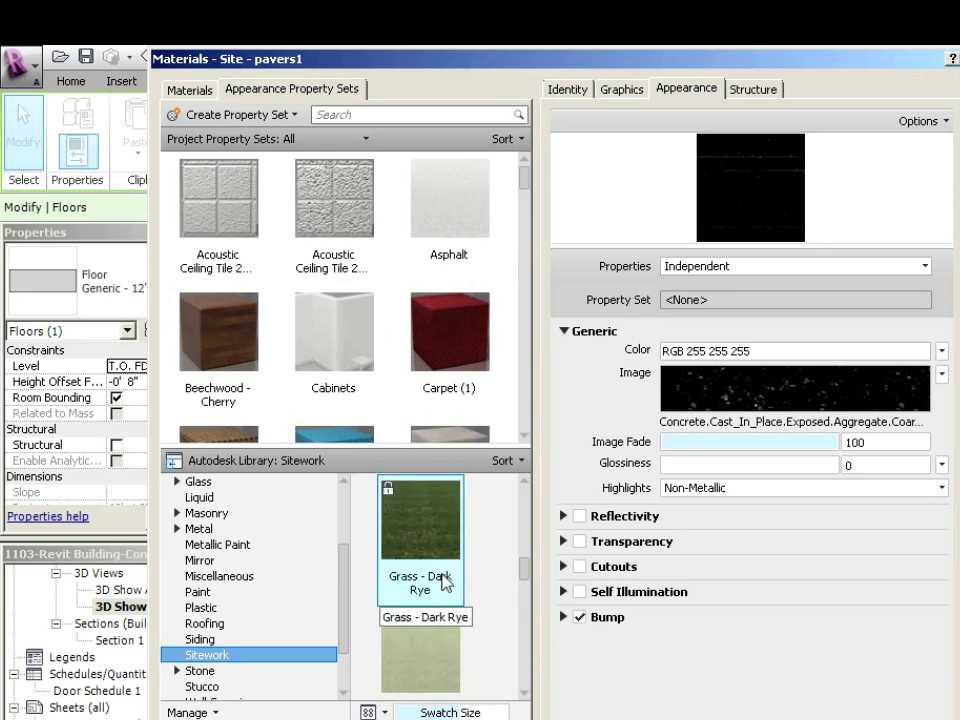
{"action": "scroll", "coordinate": [440, 650], "scroll_direction": "down", "scroll_amount": 6}
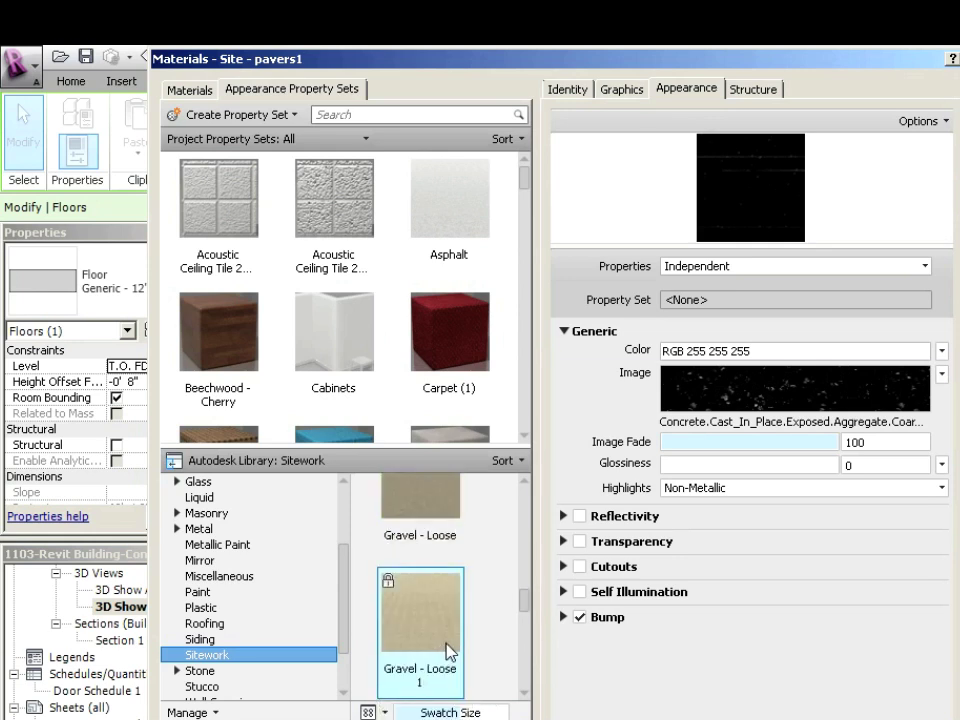
{"action": "scroll", "coordinate": [450, 615], "scroll_direction": "down", "scroll_amount": 5}
{"action": "scroll", "coordinate": [452, 617], "scroll_direction": "up", "scroll_amount": 2}
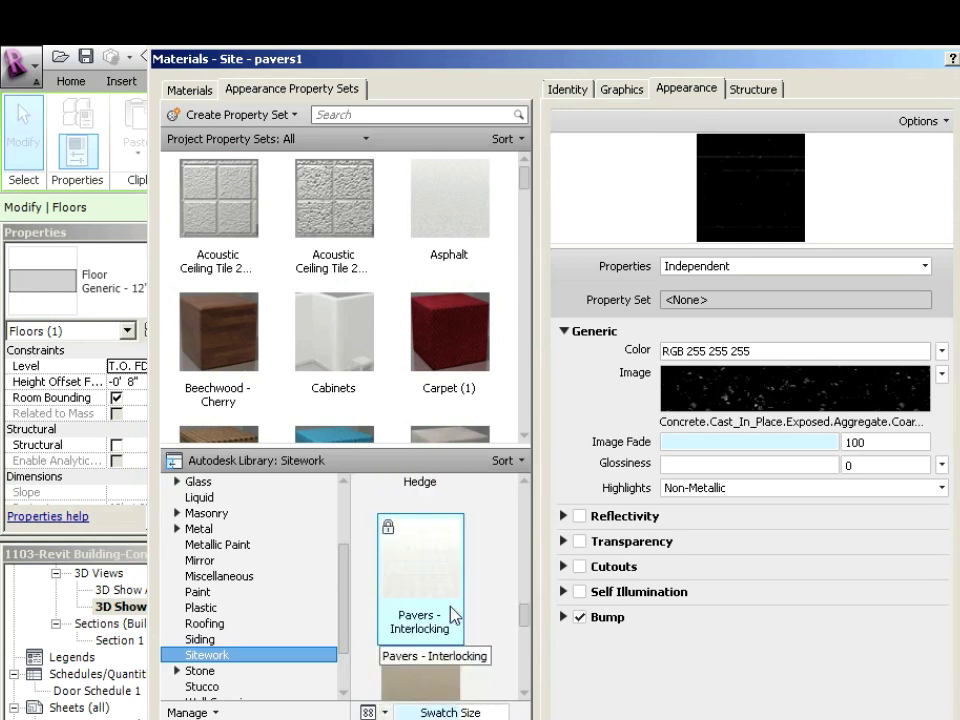
{"action": "double_click", "coordinate": [436, 596]}
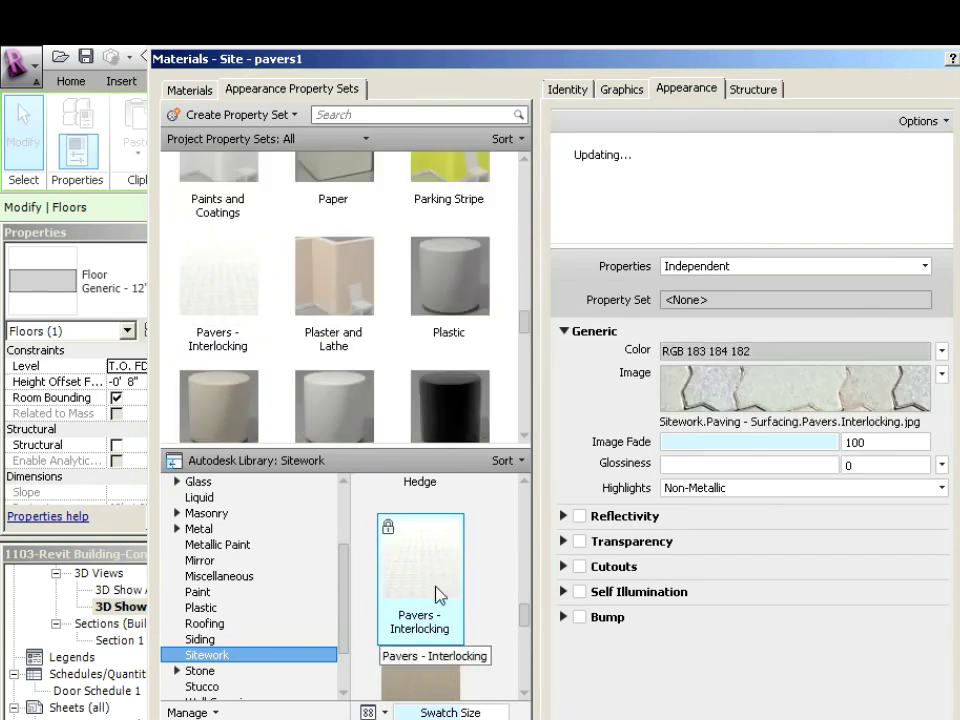
{"action": "left_click", "coordinate": [622, 89]}
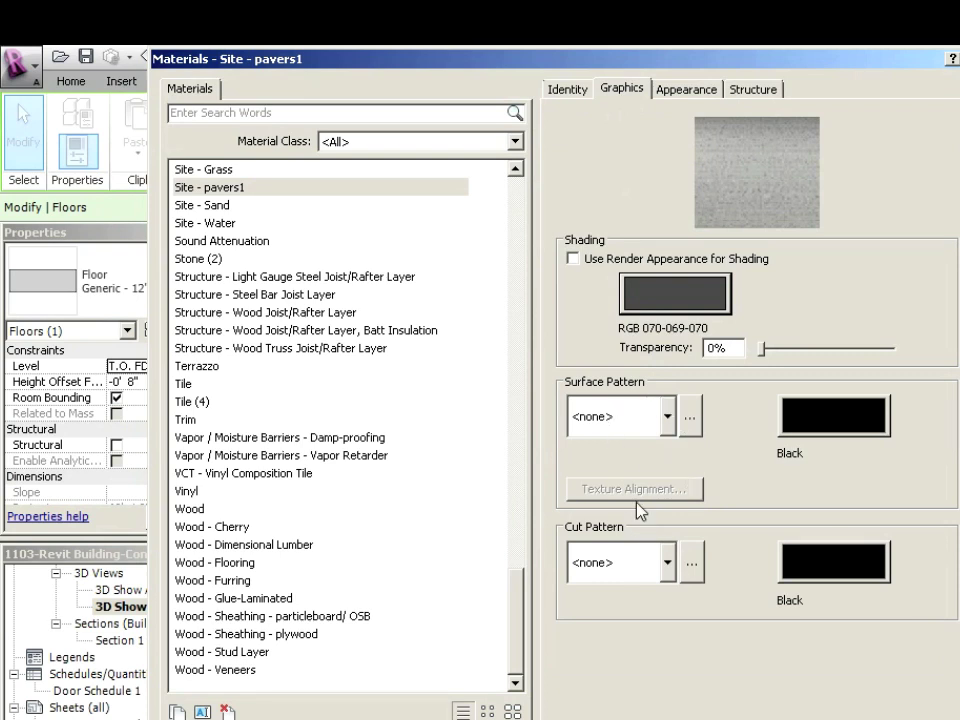
Turn on Use Render Appearance for the pavers1 material's shading
{"action": "left_click", "coordinate": [691, 418]}
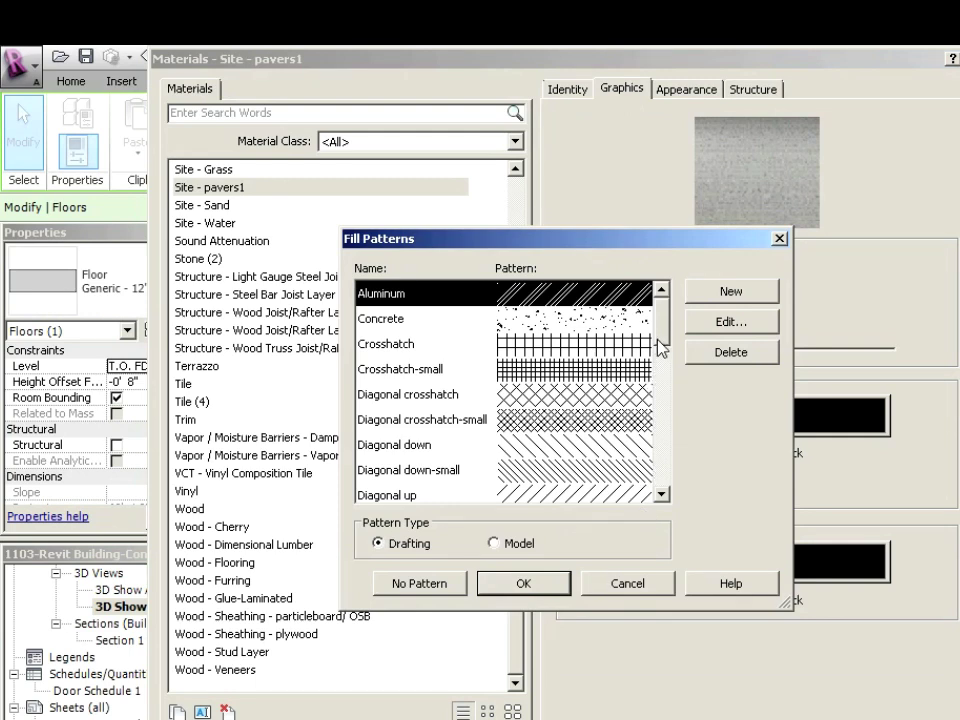
{"action": "left_click_drag", "start_coordinate": [661, 341], "coordinate": [673, 303]}
{"action": "scroll", "coordinate": [567, 418], "scroll_direction": "down", "scroll_amount": 4}
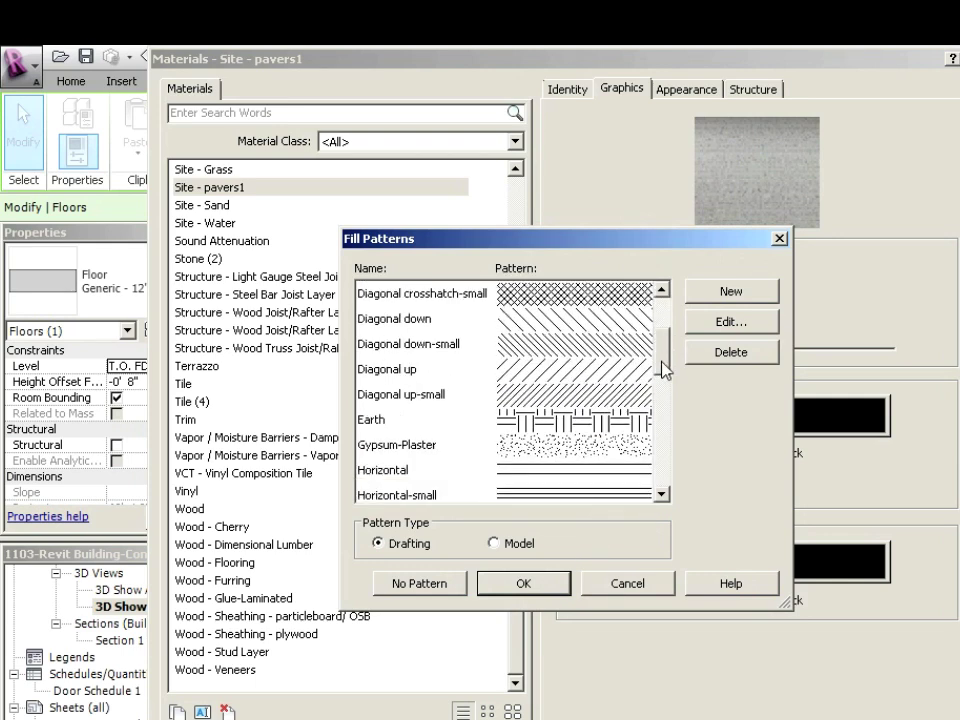
{"action": "left_click", "coordinate": [560, 590]}
{"action": "left_click", "coordinate": [572, 258]}
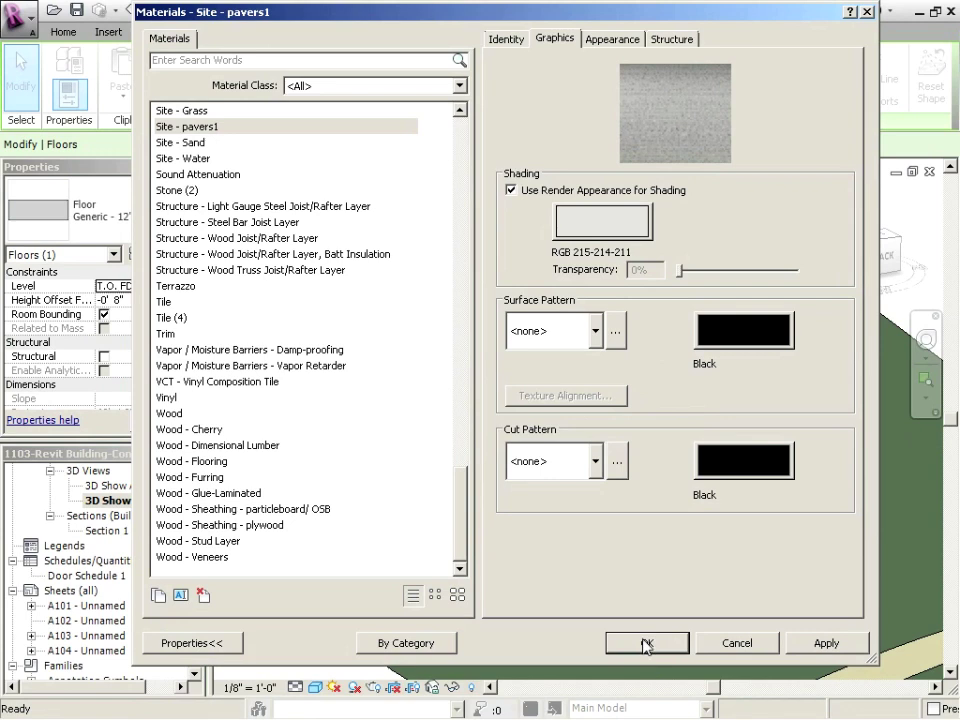
Confirm the Materials, Edit Assembly and Type Properties dialogs to apply patio1
{"action": "left_click", "coordinate": [645, 645]}
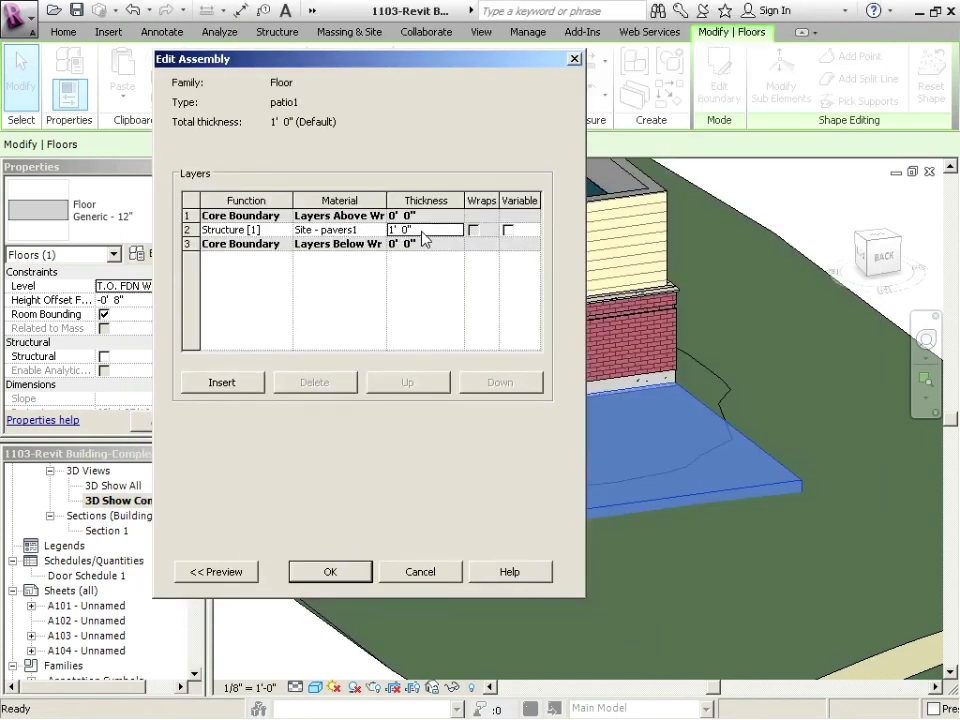
{"action": "left_click", "coordinate": [337, 571]}
{"action": "left_click", "coordinate": [336, 571]}
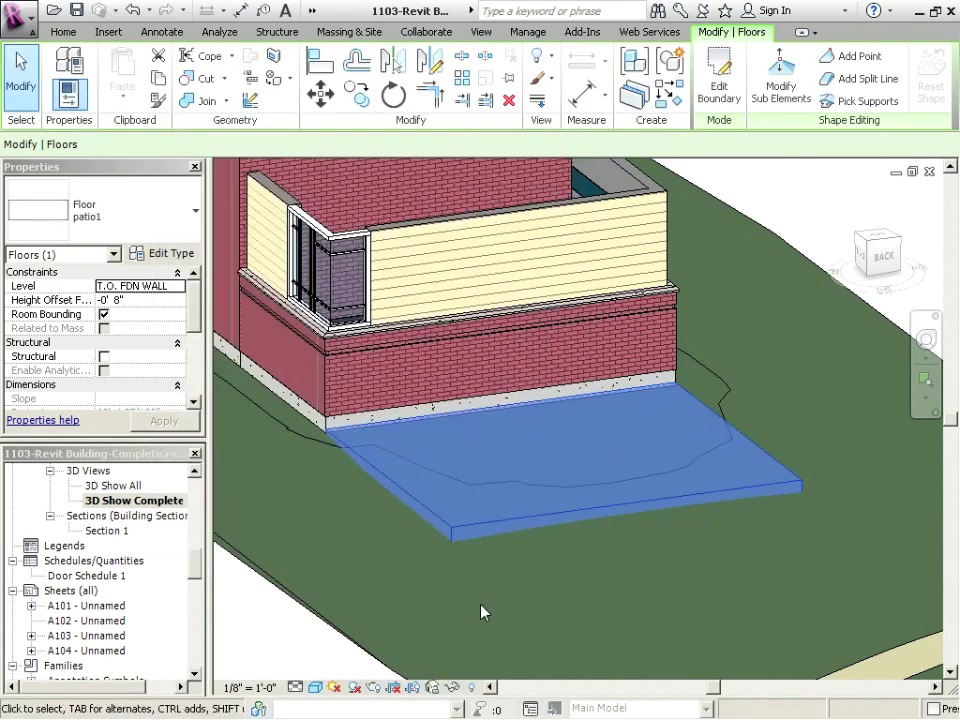
Orbit the view to the patio and select the floor slab
{"action": "key", "text": "Escape"}
{"action": "middle_click_drag", "start_coordinate": [503, 597], "coordinate": [560, 580], "text": "shift"}
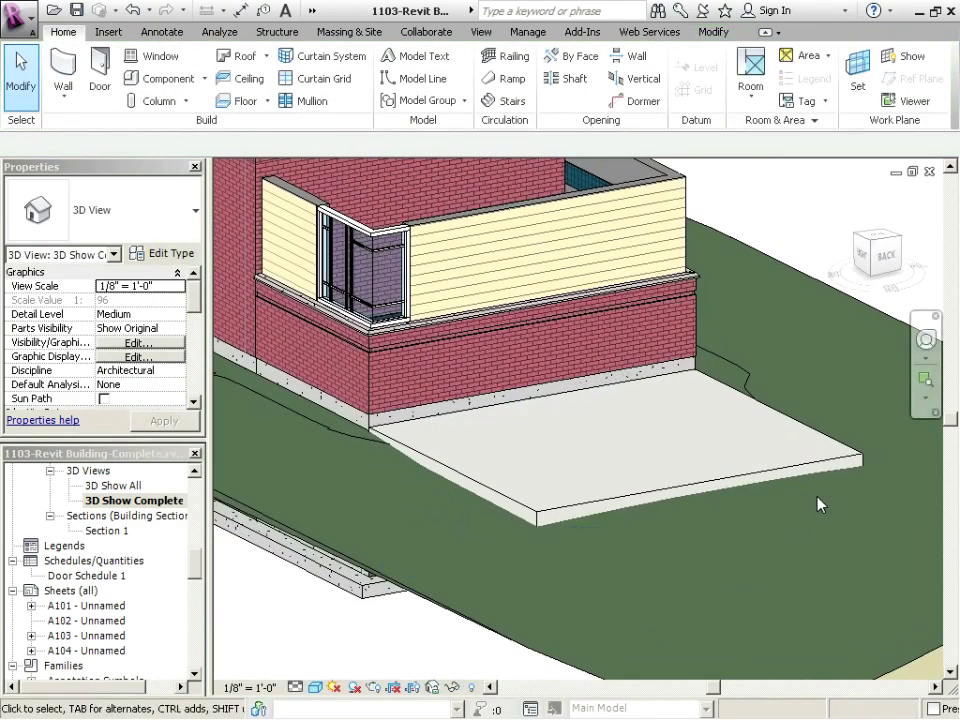
{"action": "middle_click_drag", "start_coordinate": [820, 503], "coordinate": [712, 518], "text": "shift"}
{"action": "left_click", "coordinate": [488, 526]}
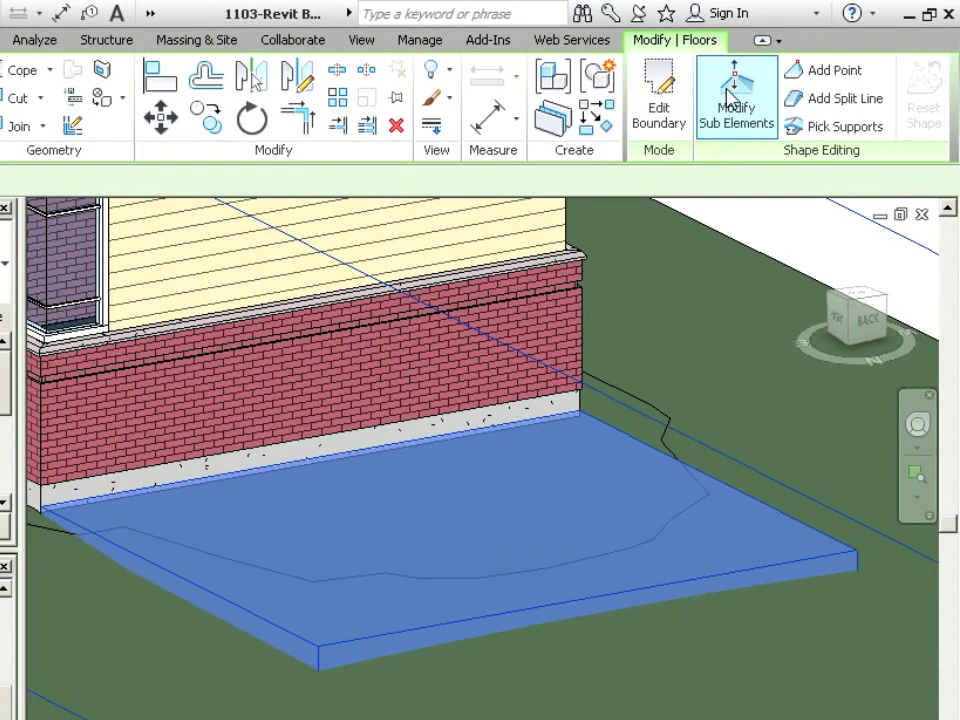
Lower the slab's front corner point to -0' 6" elevation
{"action": "left_click", "coordinate": [728, 95]}
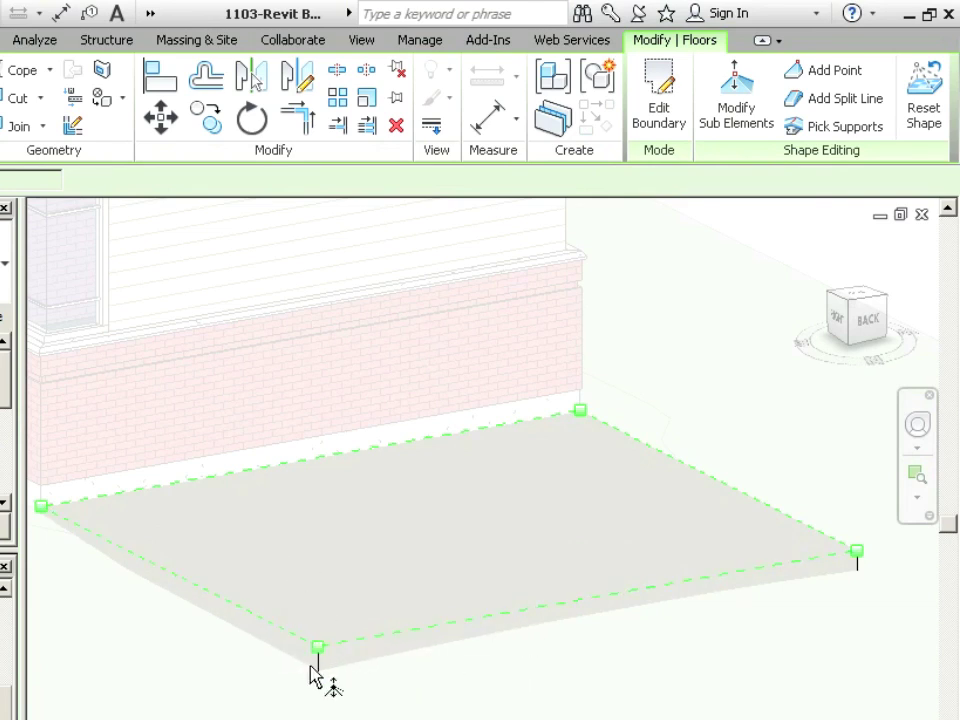
{"action": "left_click", "coordinate": [318, 650]}
{"action": "left_click", "coordinate": [350, 636]}
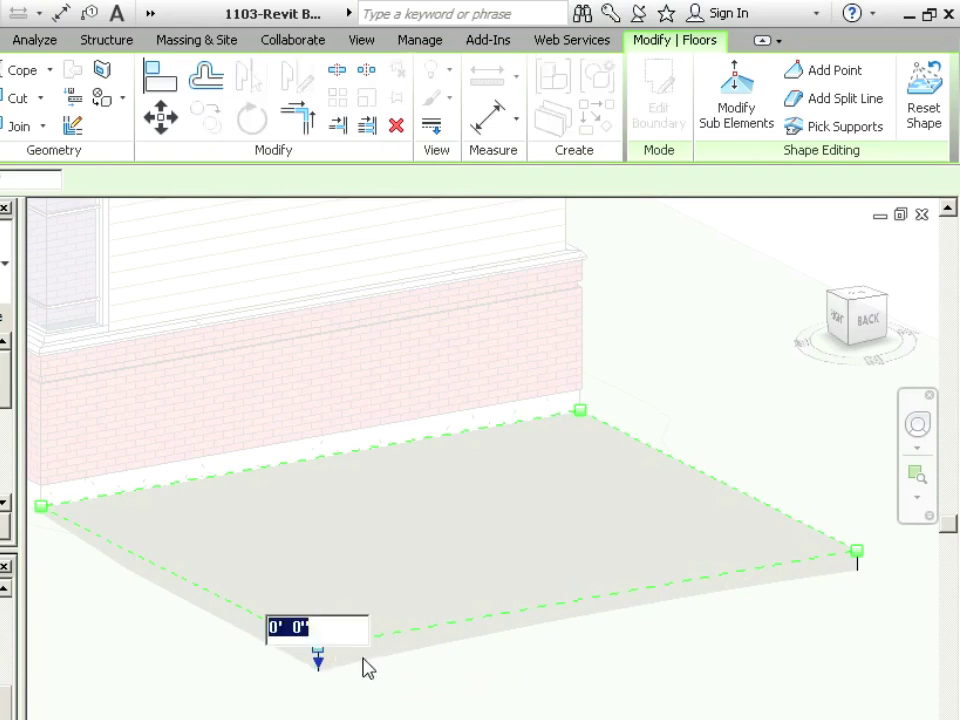
{"action": "key", "text": "BackSpace"}
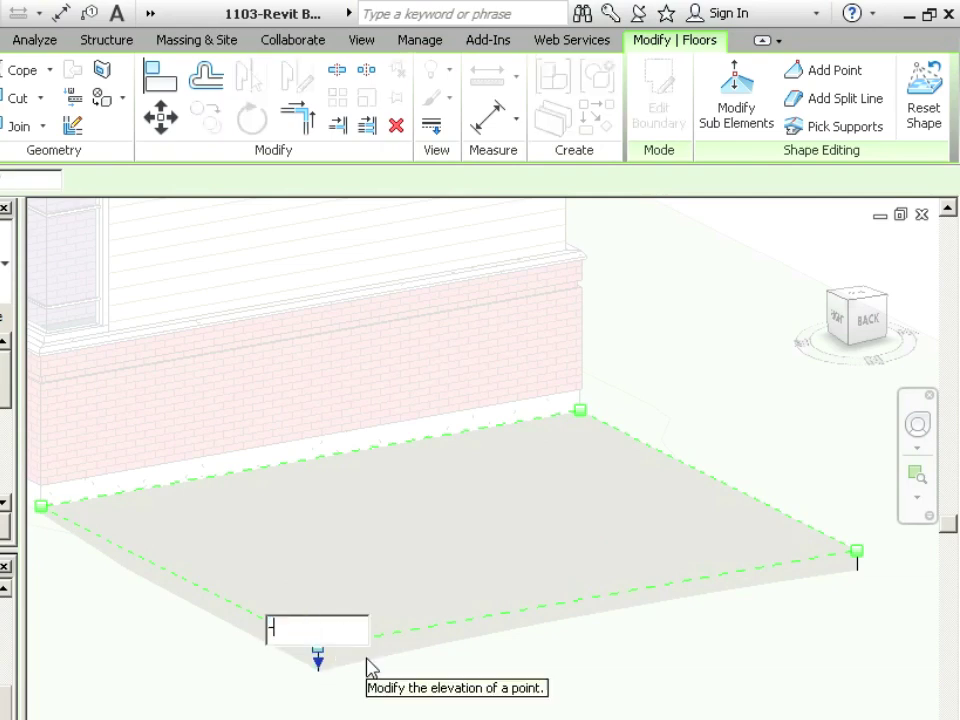
{"action": "type", "text": "-6'"}
{"action": "key", "text": "Return"}
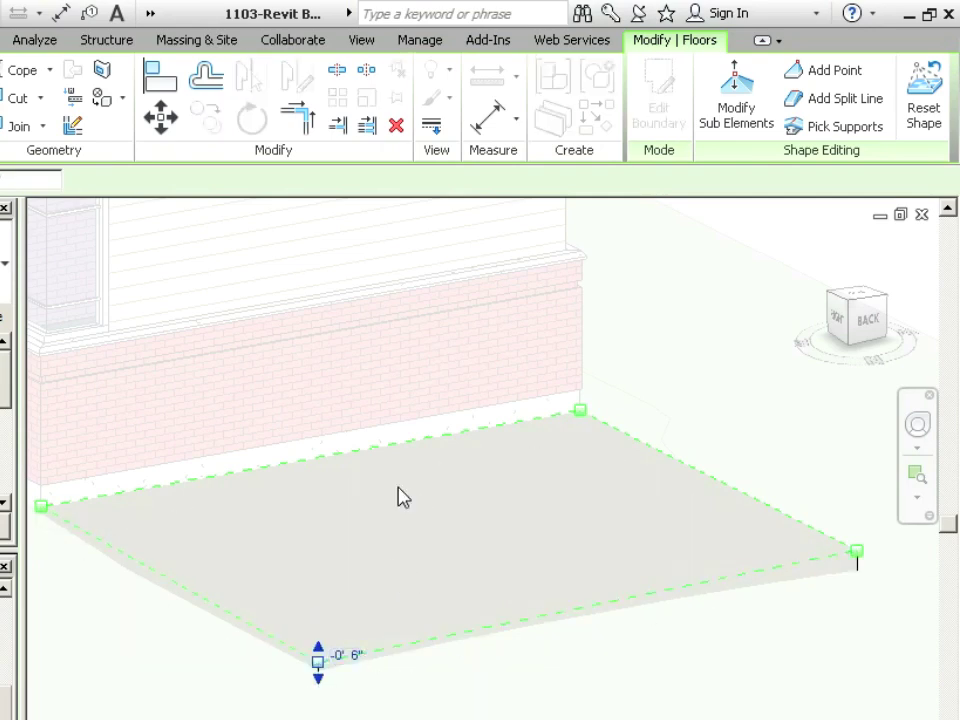
{"action": "key", "text": "Escape"}
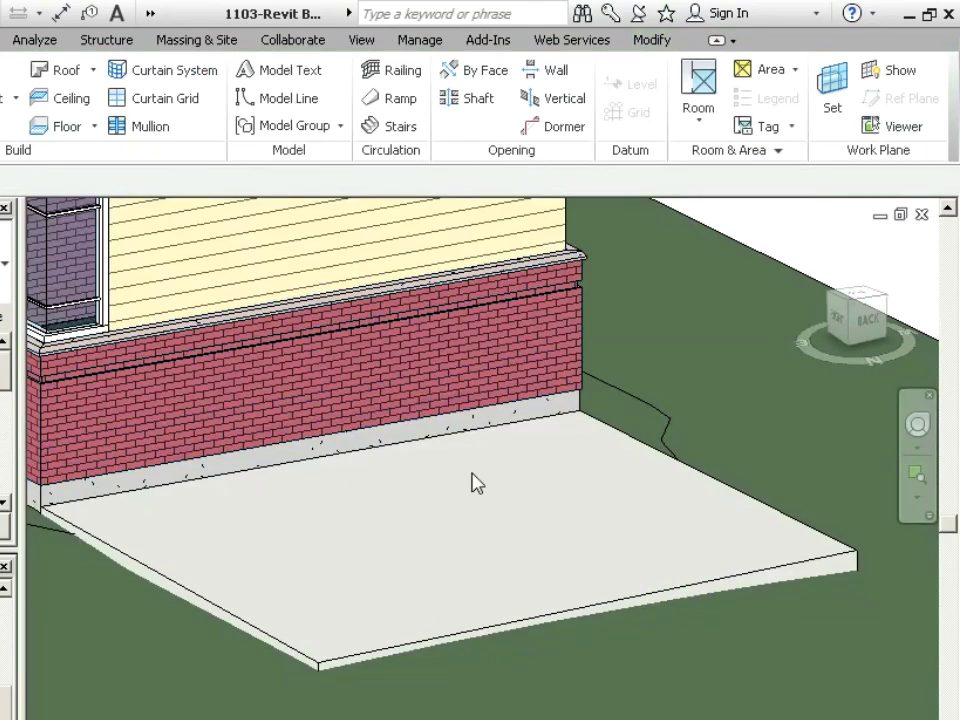
{"action": "middle_click_drag", "start_coordinate": [487, 482], "coordinate": [274, 638], "text": "shift"}
{"action": "left_click", "coordinate": [628, 549]}
{"action": "key", "text": "Escape"}
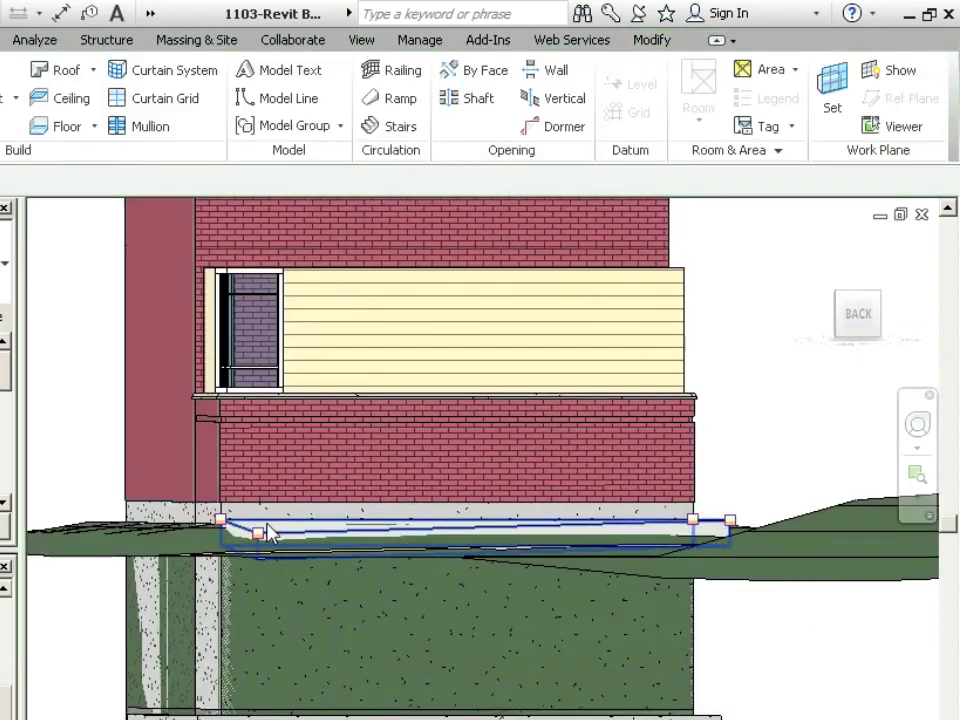
{"action": "scroll", "coordinate": [220, 537], "scroll_direction": "up", "scroll_amount": 5}
{"action": "middle_click_drag", "start_coordinate": [242, 553], "coordinate": [390, 657], "text": "shift"}
{"action": "left_click", "coordinate": [738, 507]}
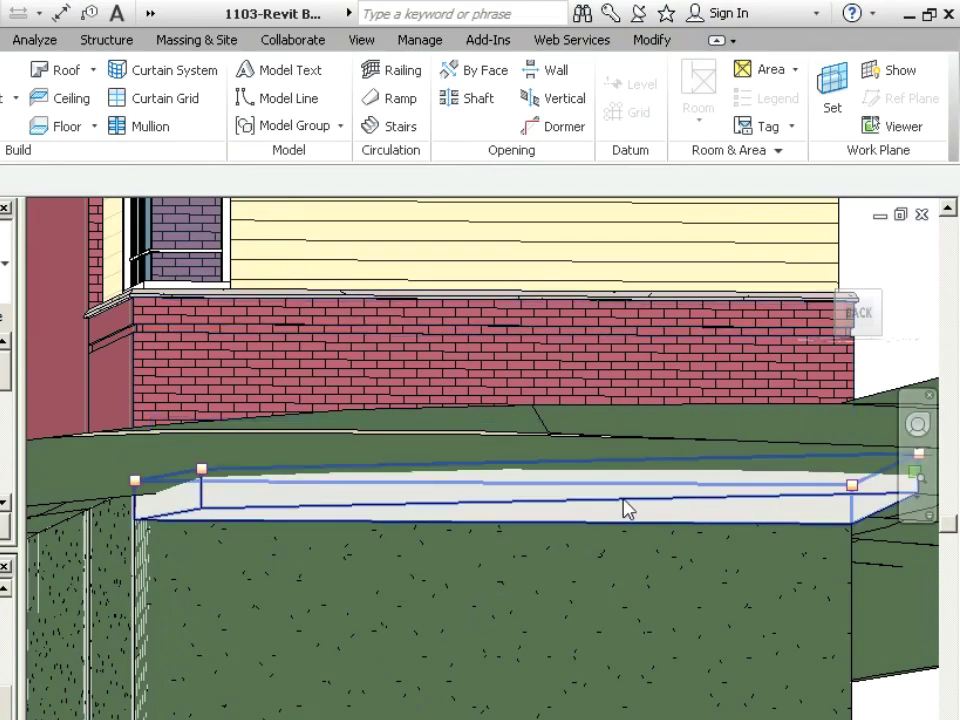
{"action": "key", "text": "Escape"}
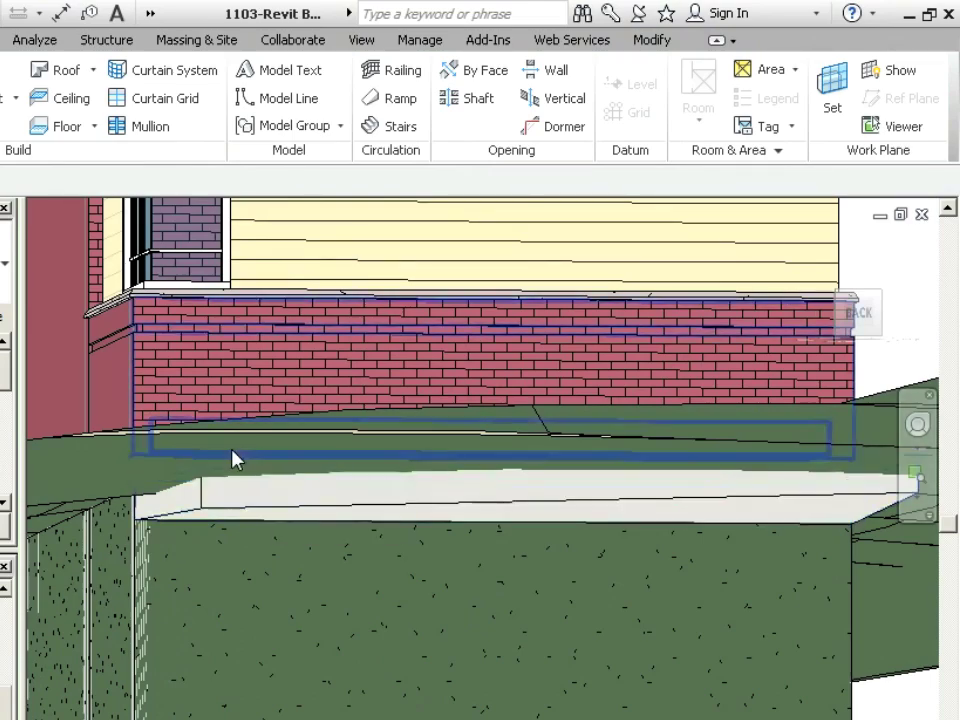
{"action": "middle_click_drag", "start_coordinate": [232, 458], "coordinate": [266, 514], "text": "shift"}
{"action": "middle_click_drag", "start_coordinate": [396, 598], "coordinate": [255, 578]}
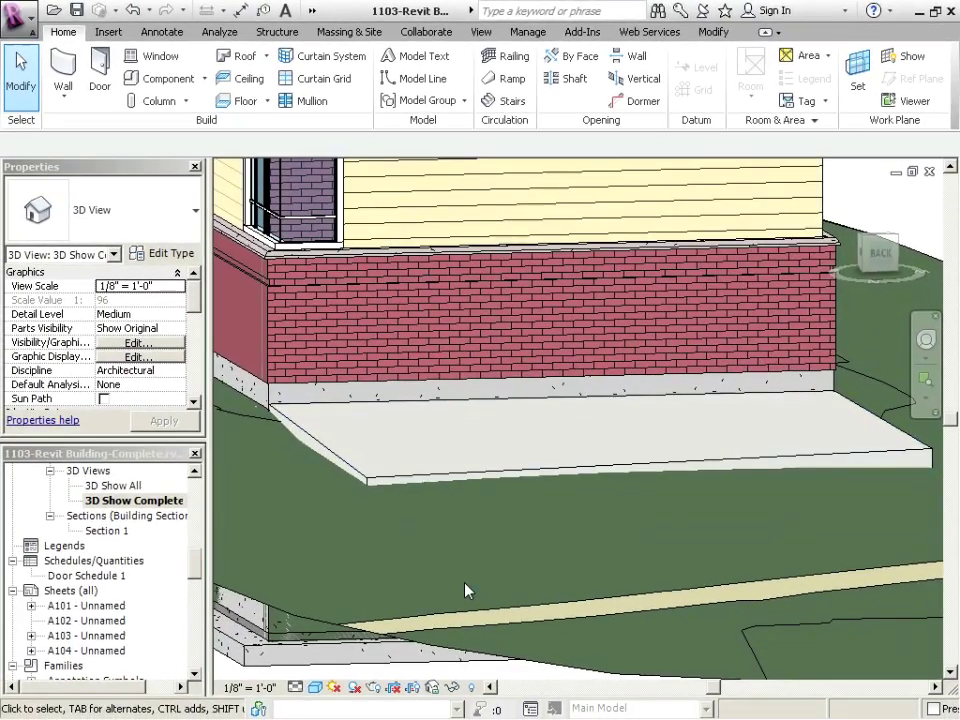
{"action": "middle_click_drag", "start_coordinate": [340, 719], "coordinate": [367, 702], "text": "shift"}
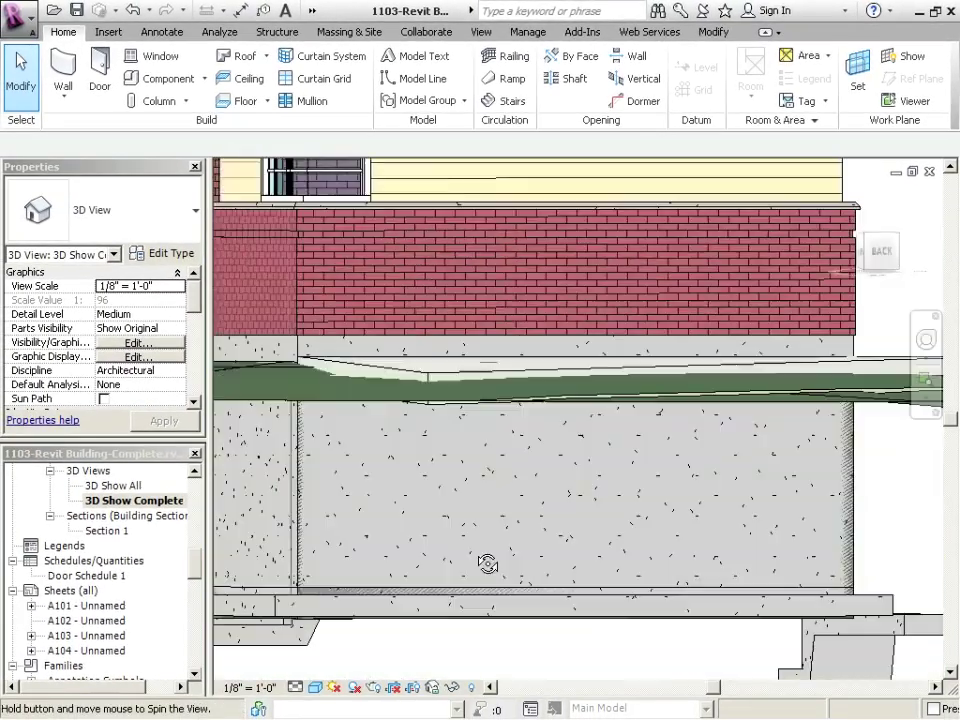
{"action": "left_click", "coordinate": [436, 408]}
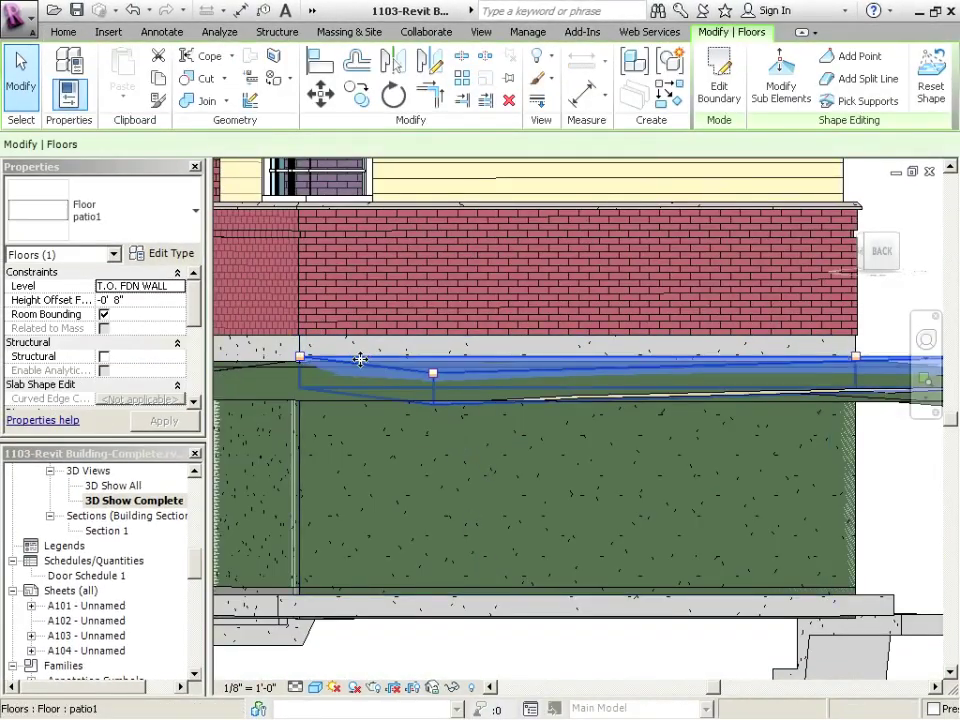
Tick Variable on patio1's 1' 0" Site - pavers1 structure layer and confirm
{"action": "left_click", "coordinate": [162, 253]}
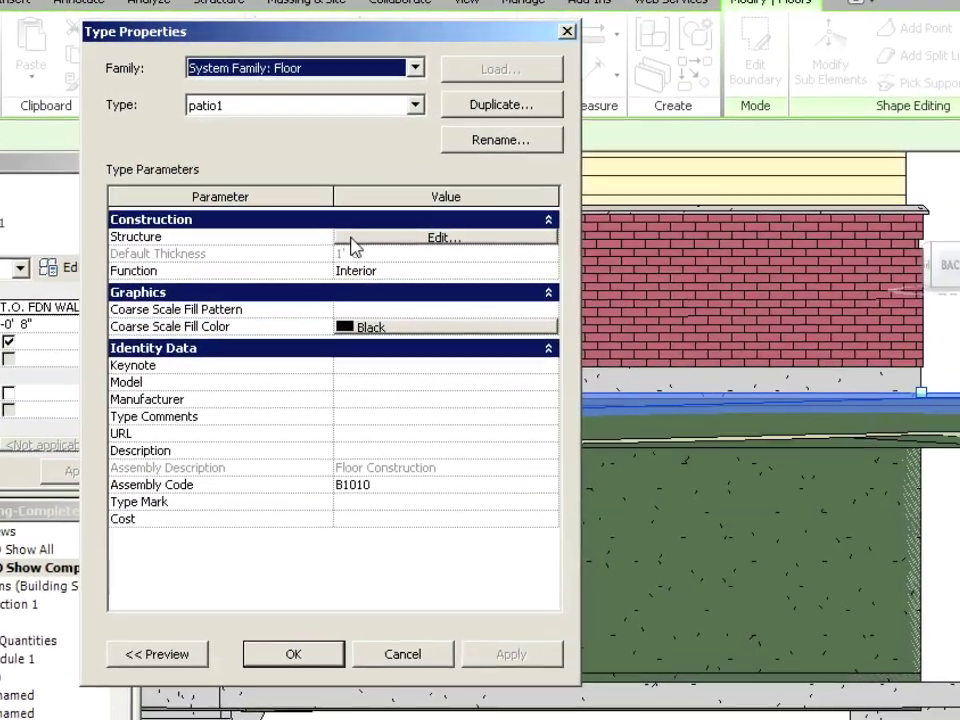
{"action": "left_click", "coordinate": [392, 229]}
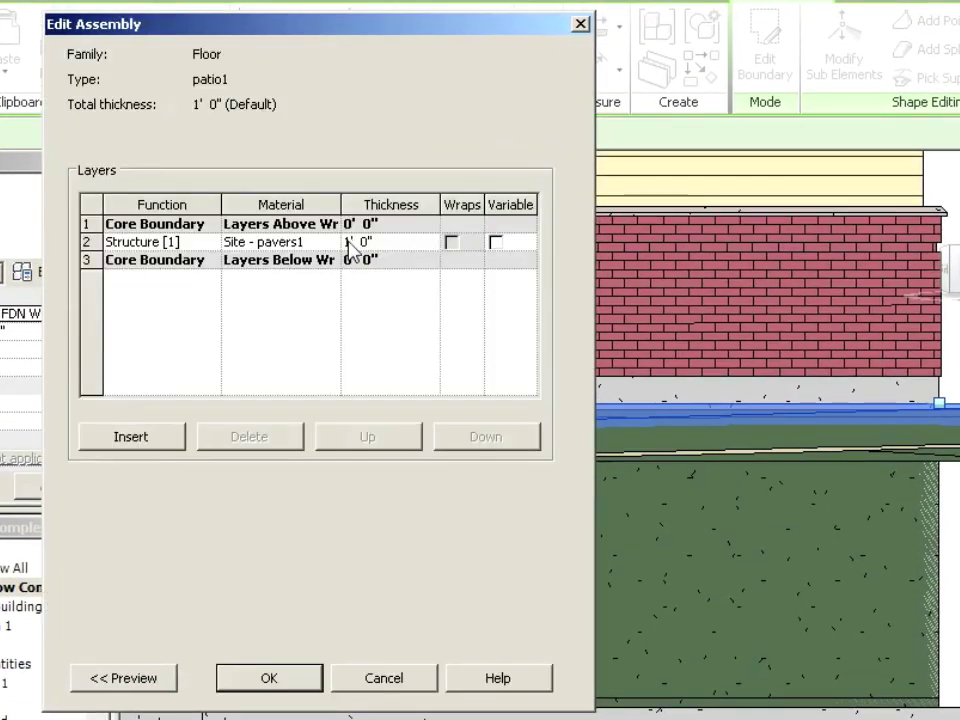
{"action": "left_click", "coordinate": [495, 243]}
{"action": "left_click", "coordinate": [285, 678]}
Apply the floor type property changes and orbit to an angled, higher view of the slab
{"action": "left_click", "coordinate": [312, 679]}
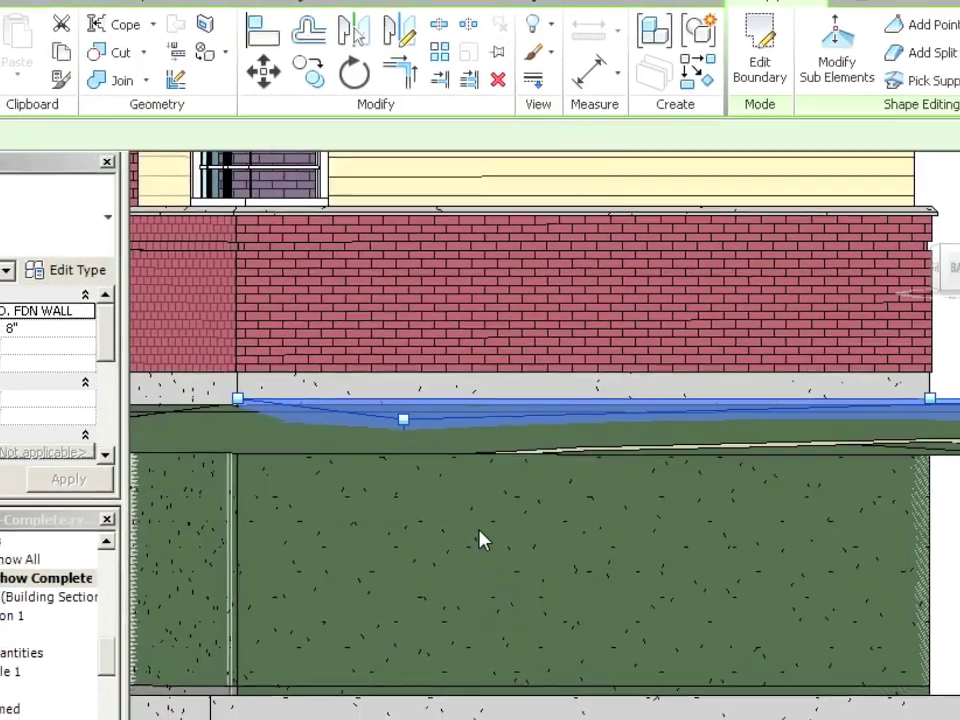
{"action": "middle_click_drag", "start_coordinate": [492, 592], "coordinate": [533, 502], "text": "shift"}
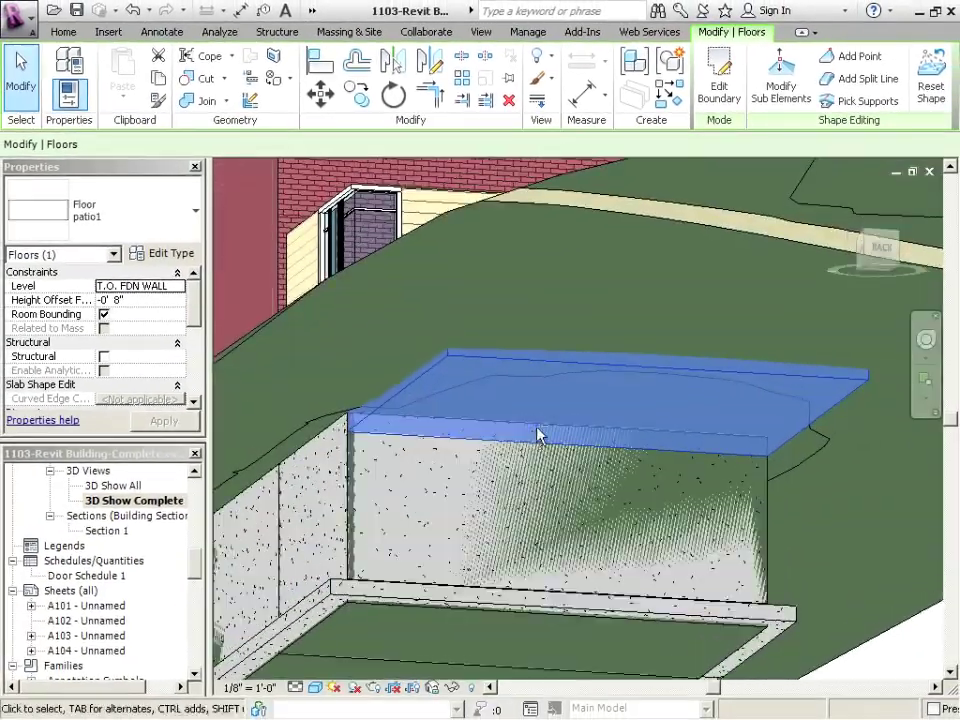
{"action": "middle_click_drag", "start_coordinate": [537, 433], "coordinate": [520, 474], "text": "shift"}
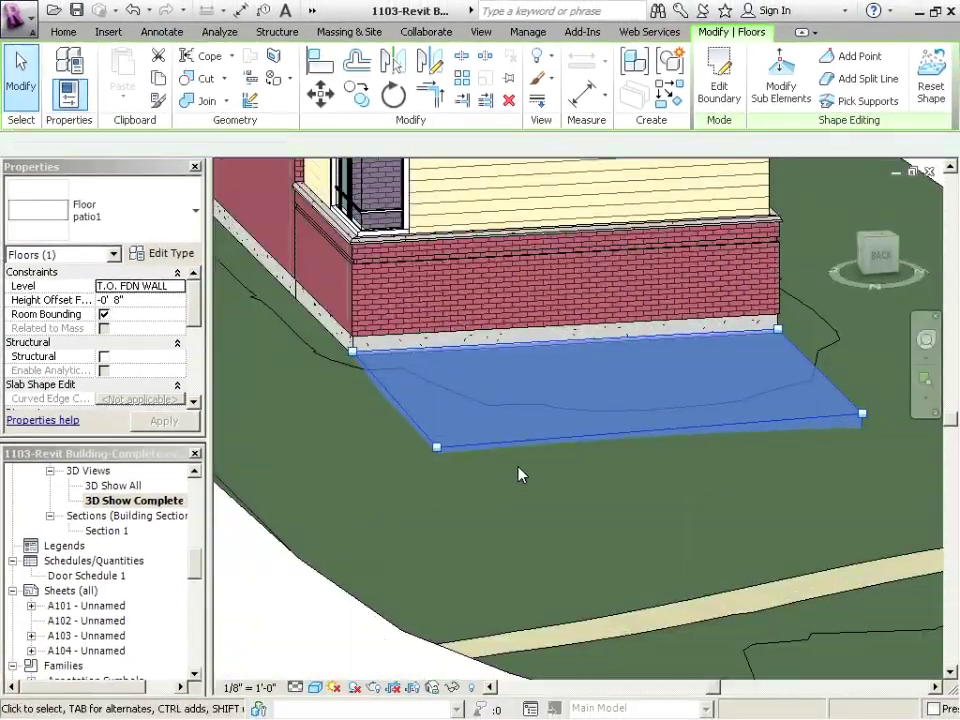
{"action": "key", "text": "Escape"}
Edit the patio slab's shape points, entering -0' 8" for the front corner elevation
{"action": "left_click", "coordinate": [461, 450]}
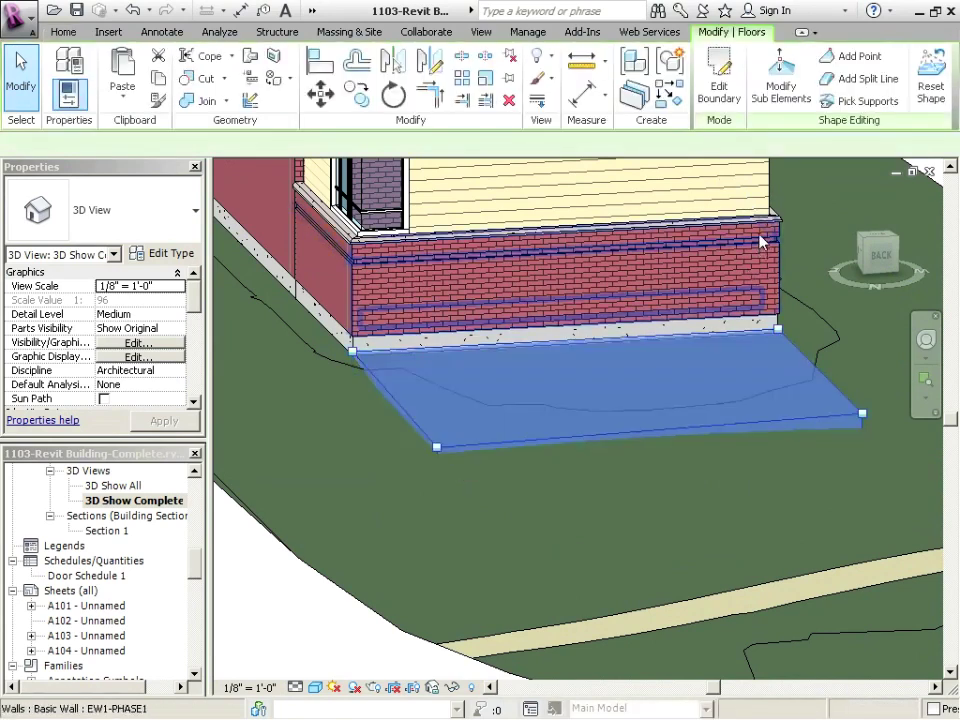
{"action": "left_click", "coordinate": [780, 88]}
{"action": "scroll", "coordinate": [437, 465], "scroll_direction": "up", "scroll_amount": 3}
{"action": "scroll", "coordinate": [437, 460], "scroll_direction": "up", "scroll_amount": 2}
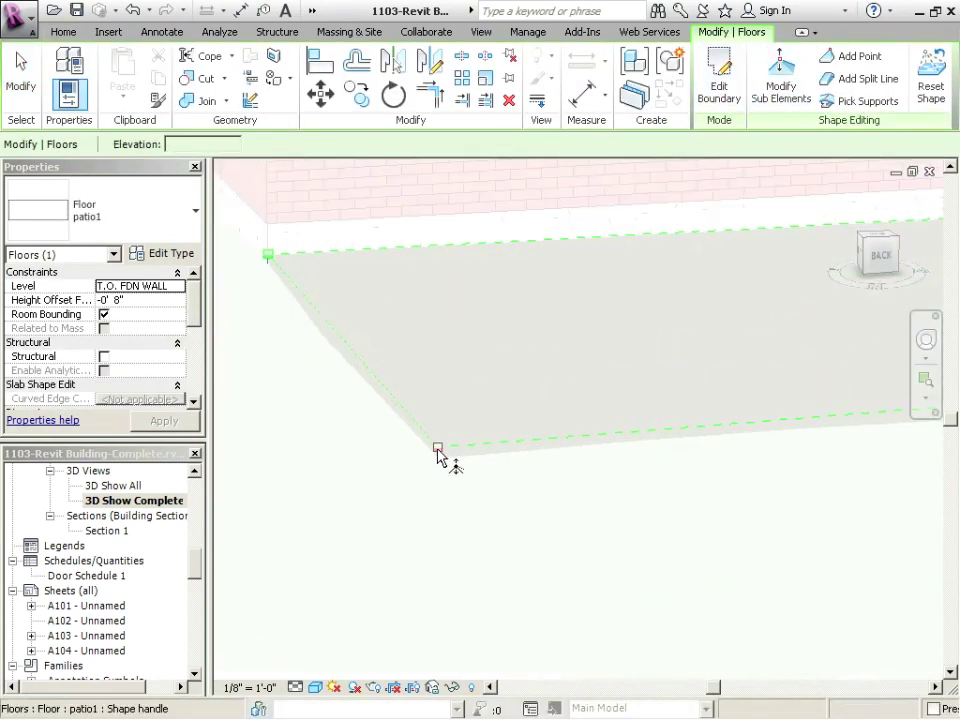
{"action": "left_click", "coordinate": [441, 453]}
{"action": "type", "text": "-8\""}
{"action": "key", "text": "Return"}
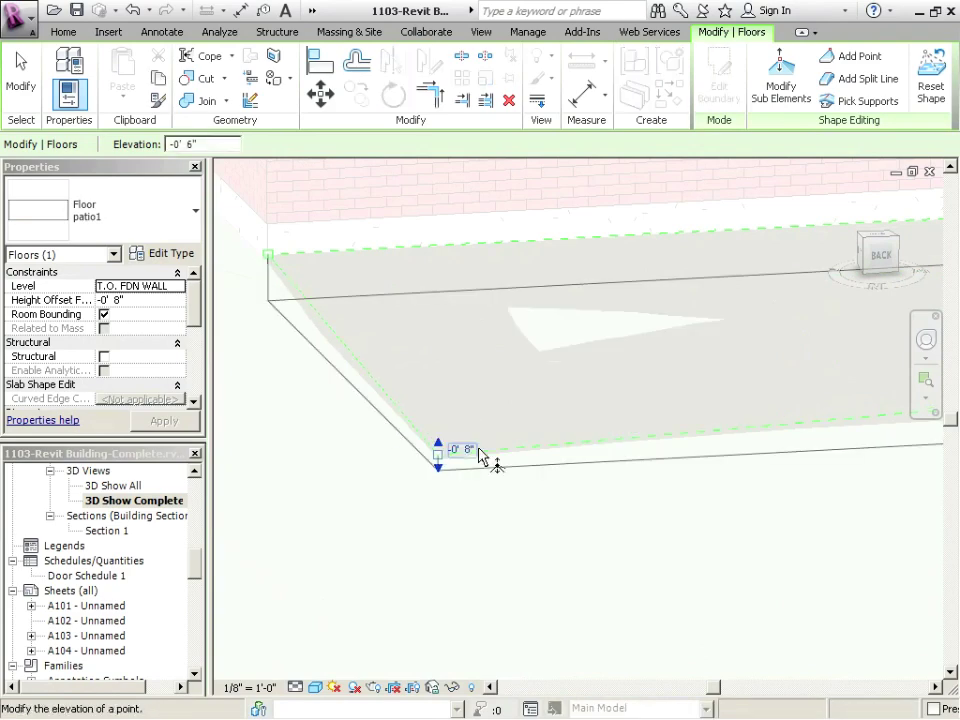
{"action": "key", "text": "Escape"}
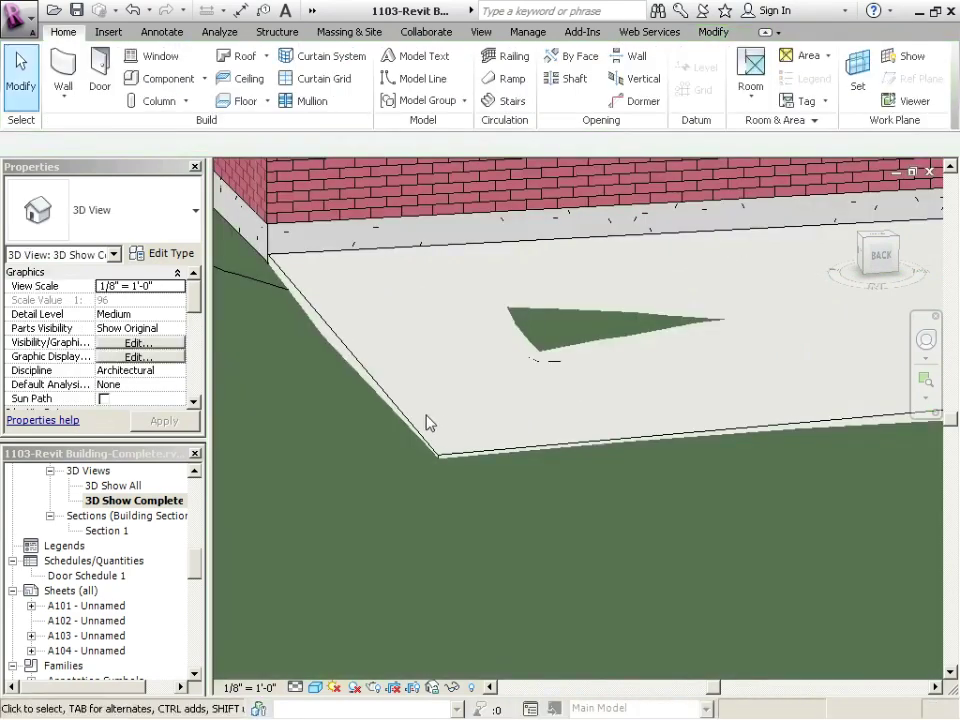
Raise the slab's front corner point to -0' 6" and orbit around the house to check the slope
{"action": "middle_click_drag", "start_coordinate": [429, 422], "coordinate": [358, 620], "text": "shift"}
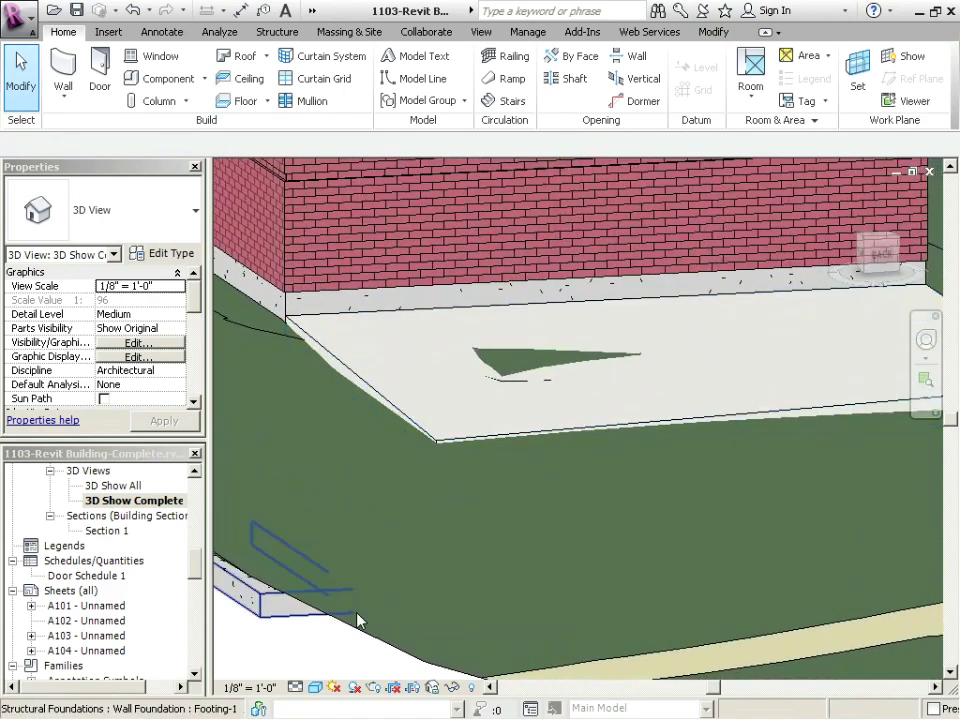
{"action": "left_click", "coordinate": [390, 408]}
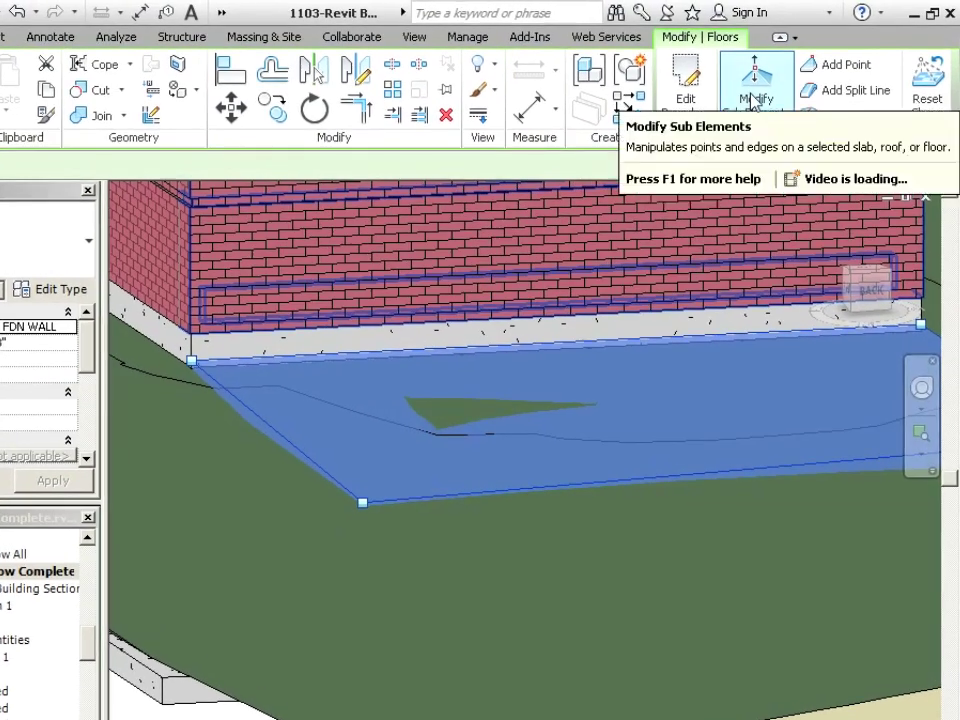
{"action": "left_click", "coordinate": [752, 100]}
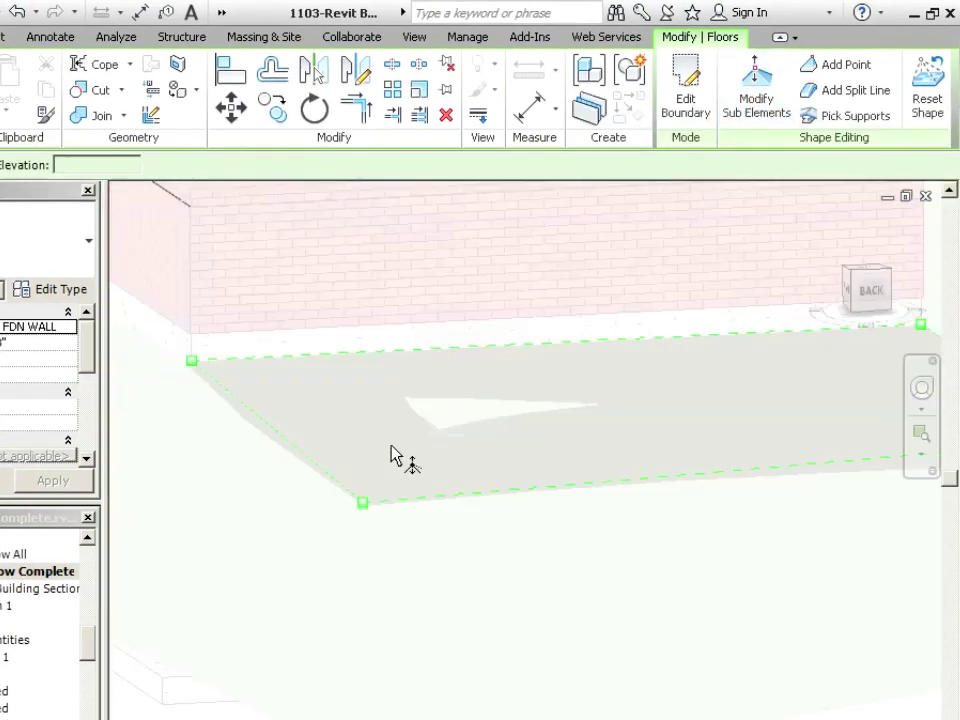
{"action": "left_click", "coordinate": [364, 504]}
{"action": "left_click", "coordinate": [390, 497]}
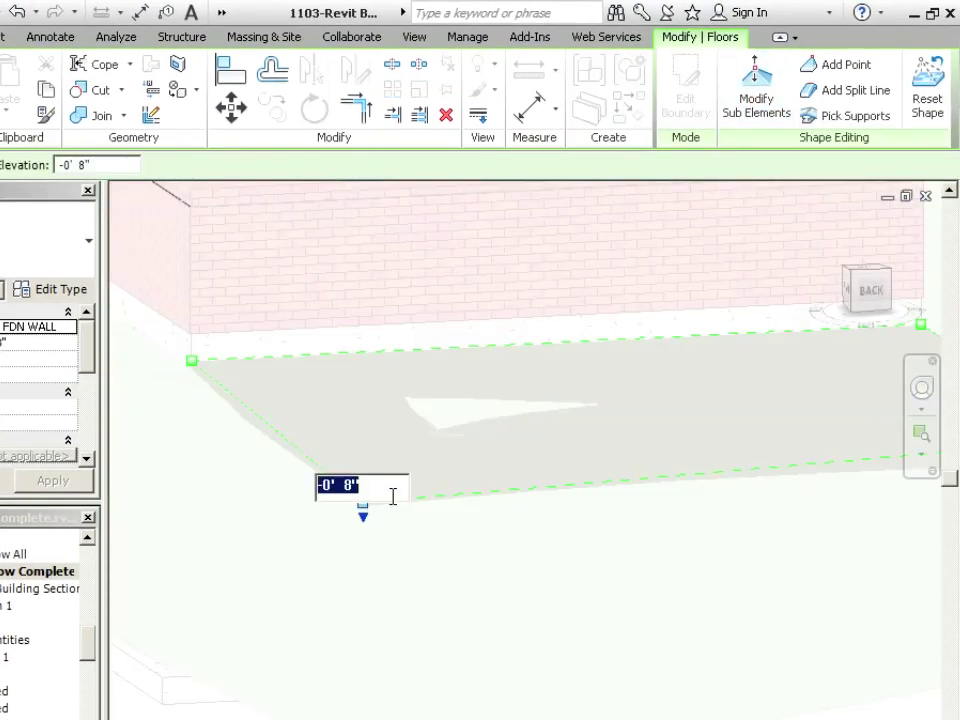
{"action": "type", "text": "-0' "}
{"action": "type", "text": "6"}
{"action": "key", "text": "Return"}
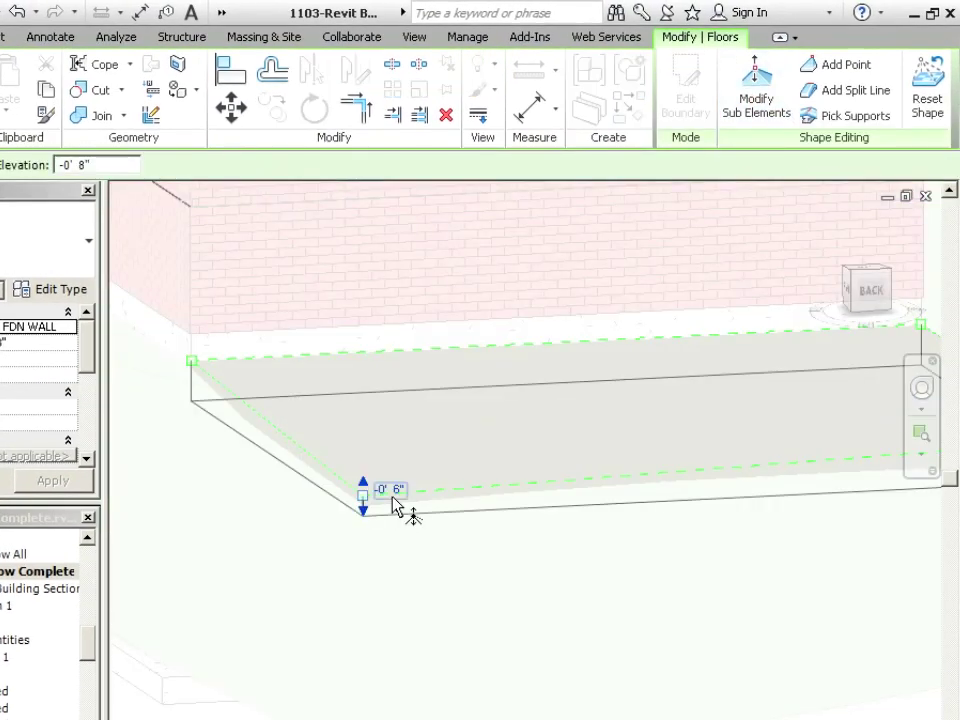
{"action": "key", "text": "Escape"}
{"action": "mouse_move", "coordinate": [386, 536]}
{"action": "middle_mouse_down", "text": "shift"}
{"action": "mouse_move", "coordinate": [403, 540]}
{"action": "mouse_move", "coordinate": [321, 450]}
{"action": "middle_mouse_up", "text": "shift"}
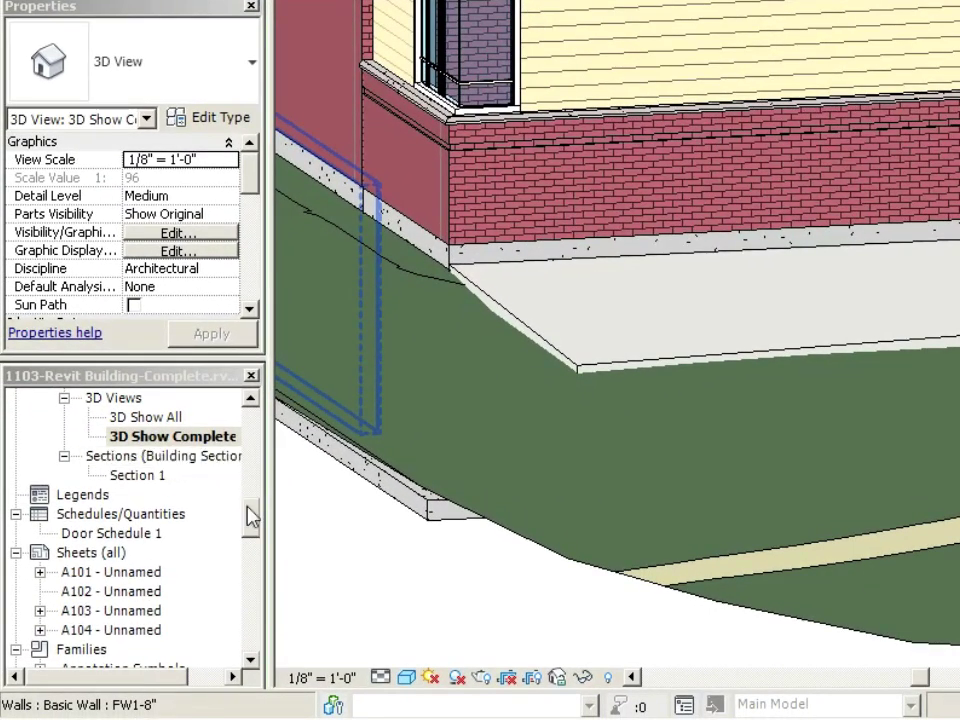
Open the T.O. FDN WALL phase1 floor plan and zoom in on the patio
{"action": "scroll", "coordinate": [255, 517], "scroll_direction": "up", "scroll_amount": 1}
{"action": "scroll", "coordinate": [255, 517], "scroll_direction": "up", "scroll_amount": 2}
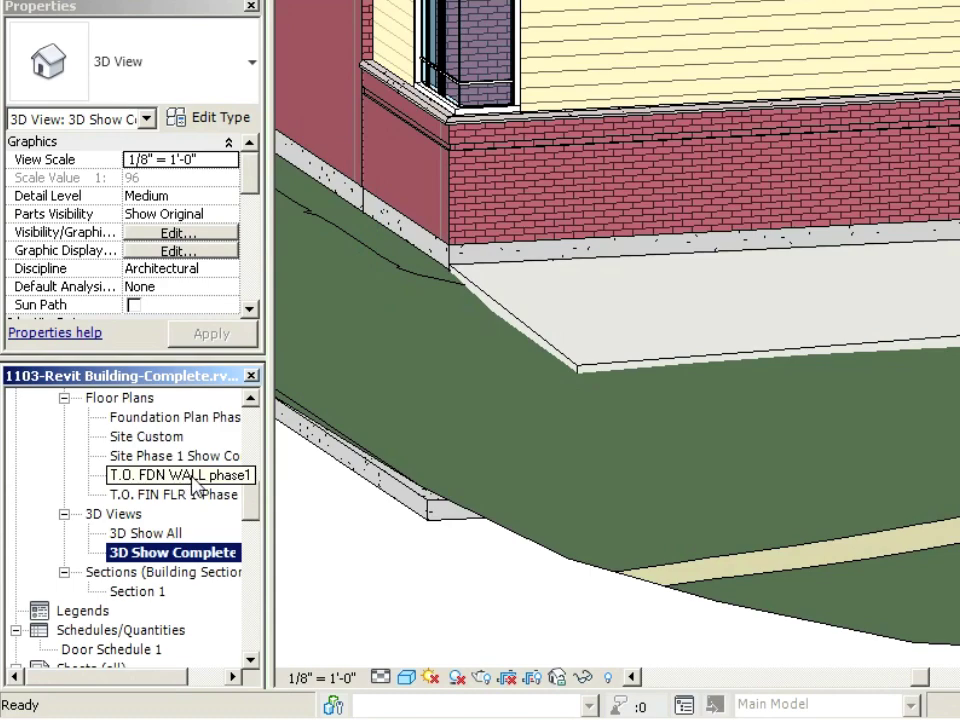
{"action": "double_click", "coordinate": [195, 485]}
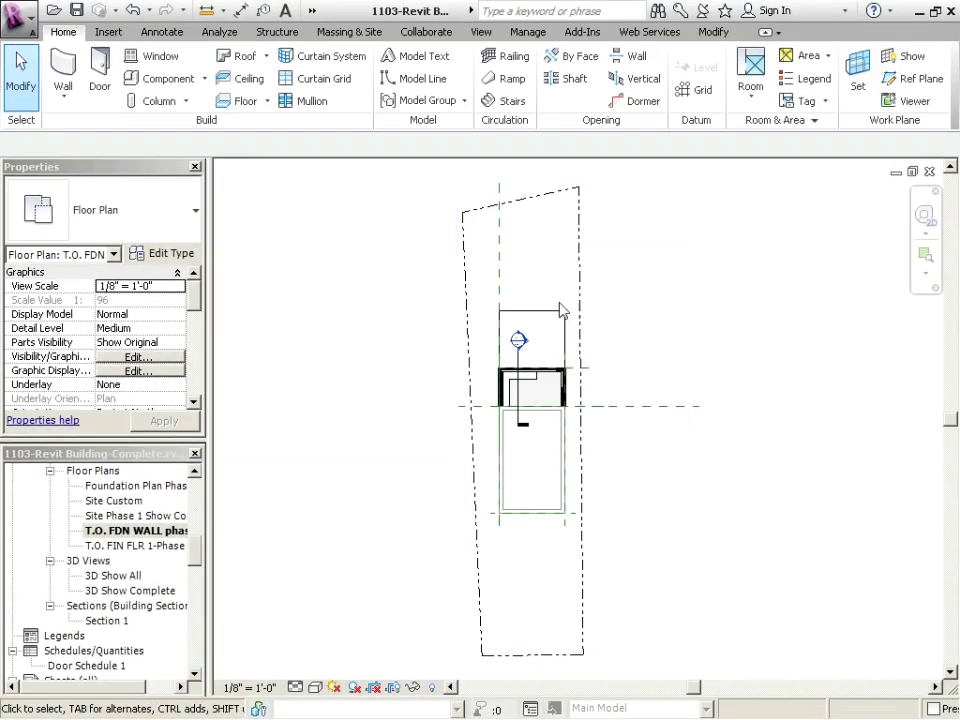
{"action": "scroll", "coordinate": [560, 310], "scroll_direction": "up", "scroll_amount": 5}
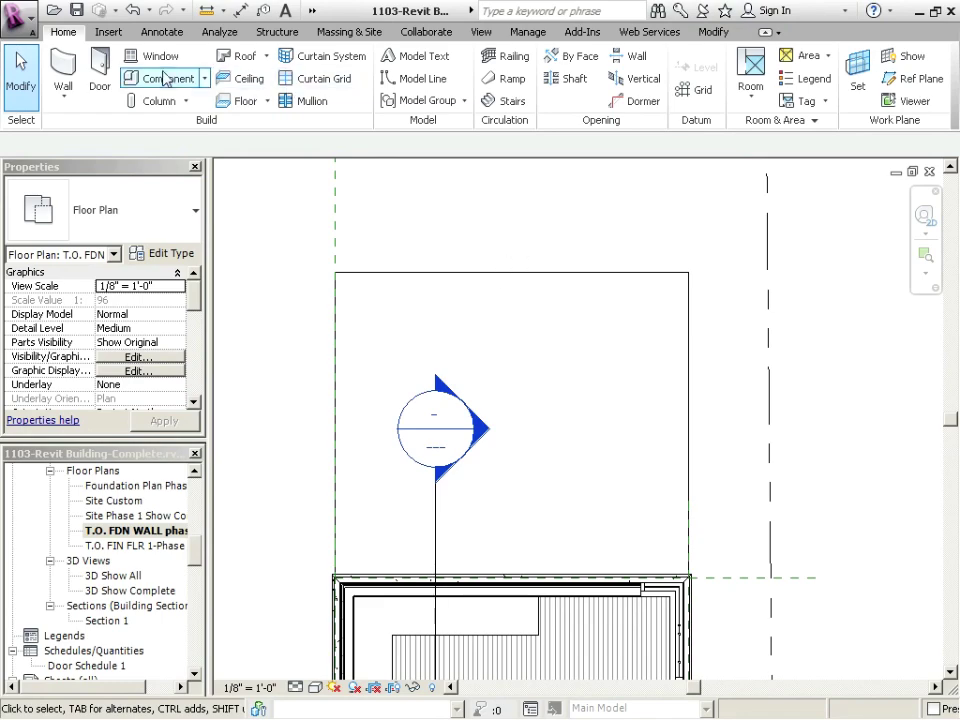
Place a spot slope on the patio floor, reading 1/4" / 1'-0"
{"action": "left_click", "coordinate": [163, 33]}
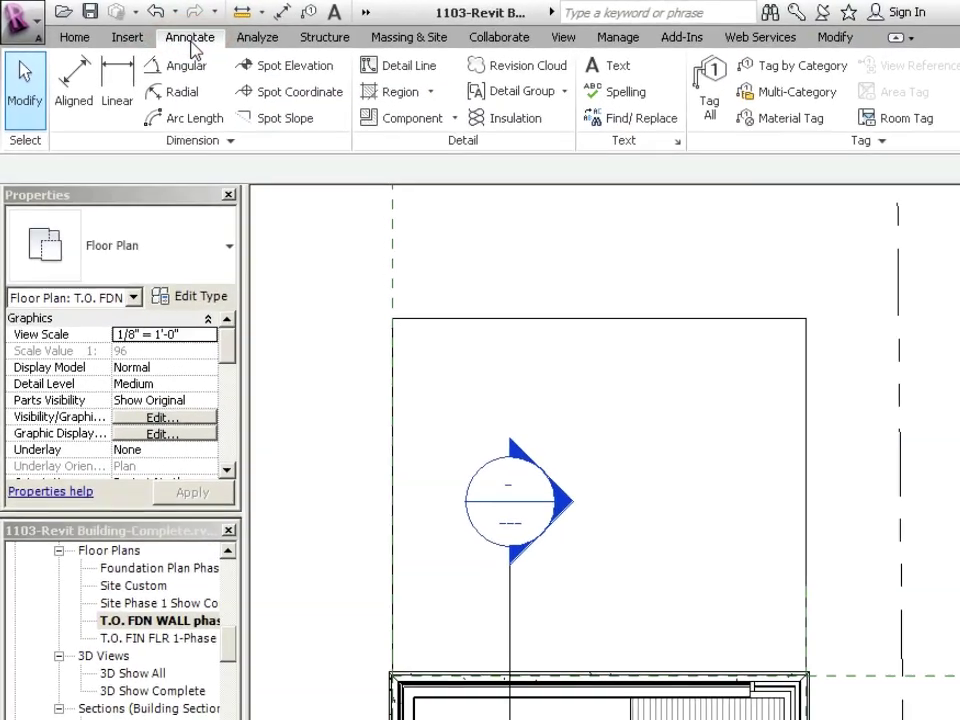
{"action": "left_click", "coordinate": [311, 136]}
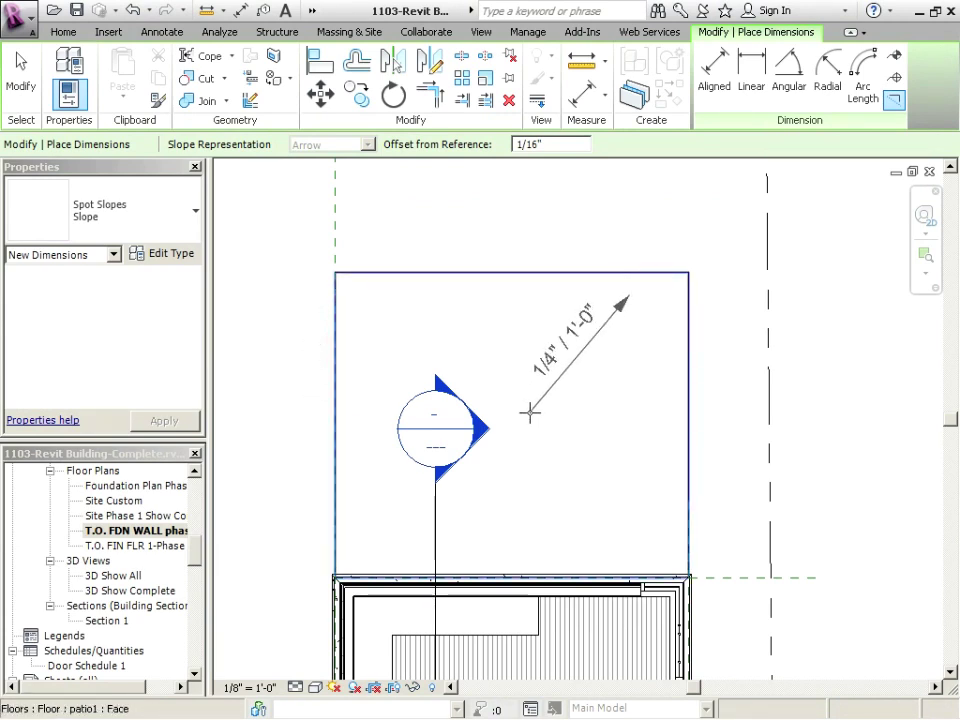
{"action": "left_click", "coordinate": [172, 225]}
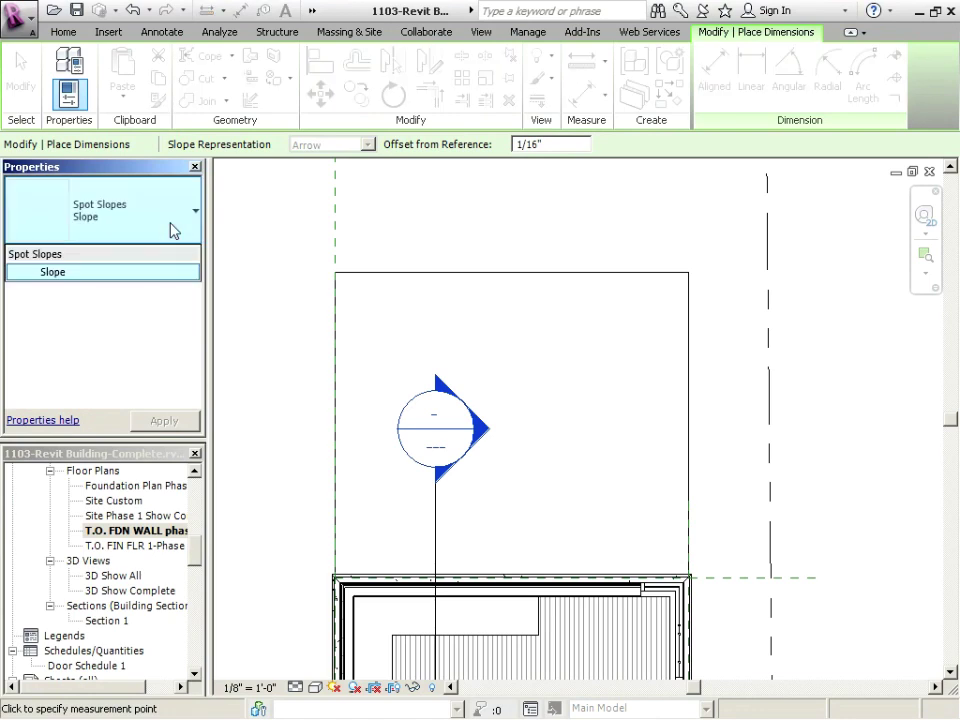
{"action": "left_click", "coordinate": [172, 232]}
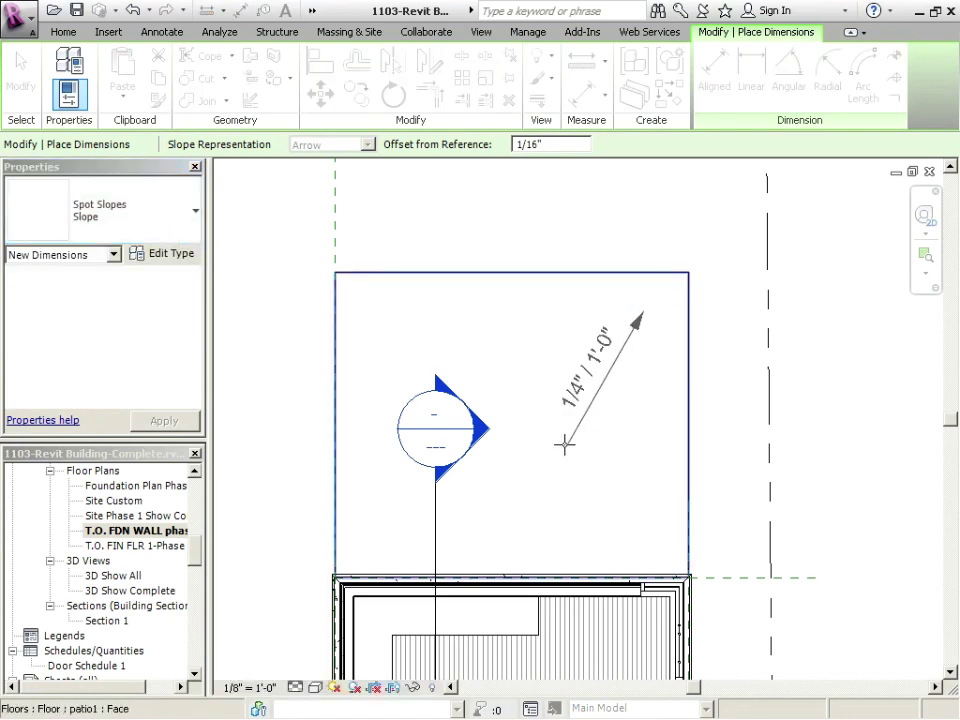
{"action": "left_click", "coordinate": [563, 432]}
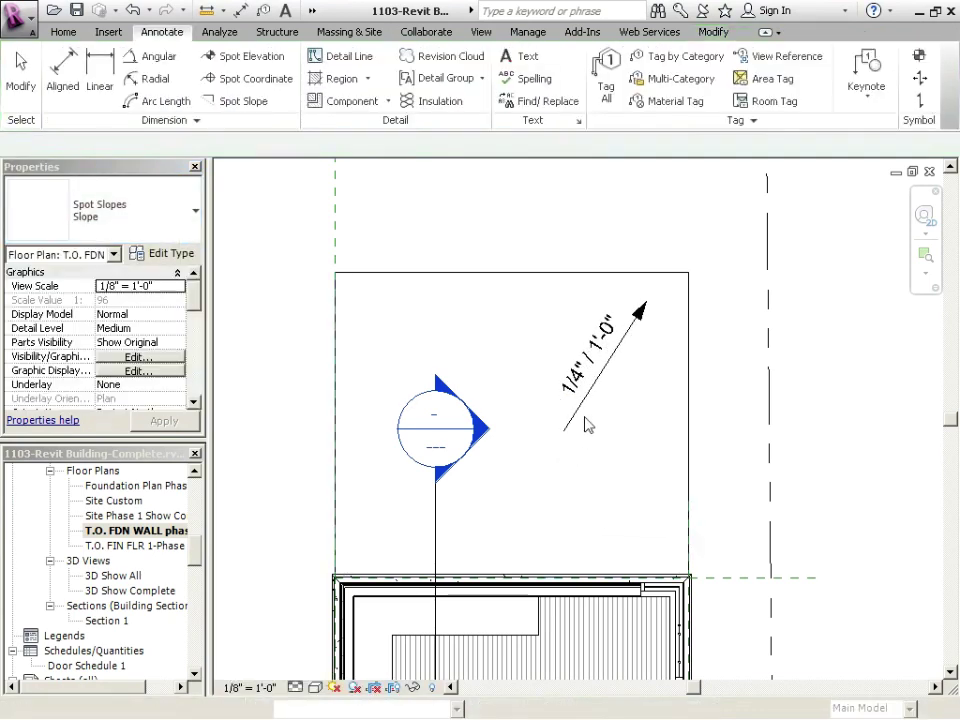
{"action": "key", "text": "Escape"}
{"action": "key", "text": "Escape"}
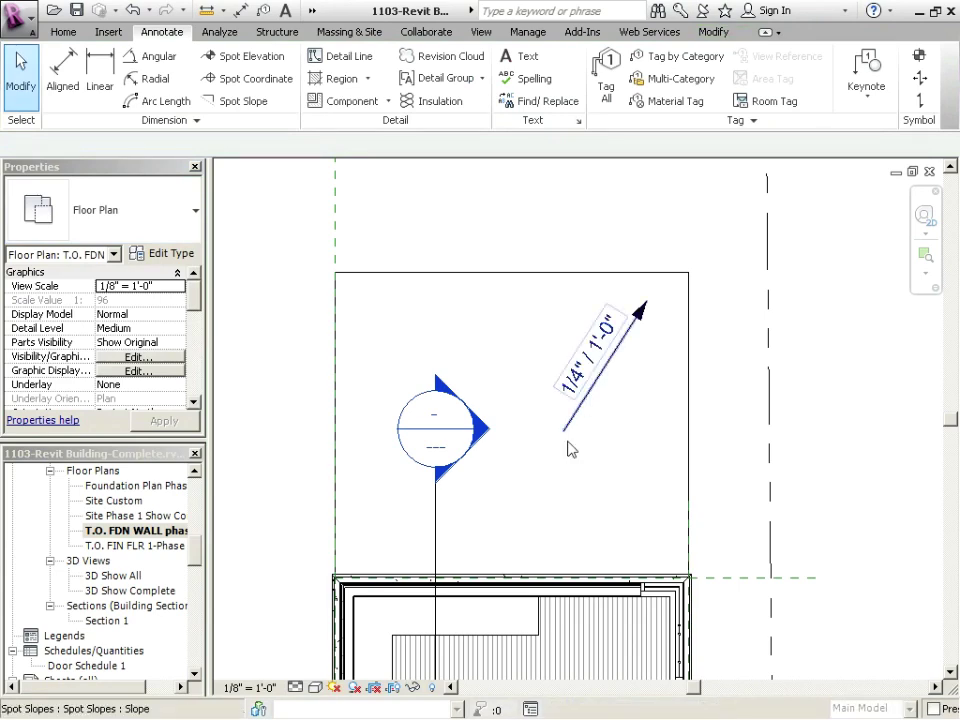
Duplicate the spot slope's Slope type as a new type named Slope 2
{"action": "left_click", "coordinate": [567, 446]}
{"action": "left_click", "coordinate": [174, 256]}
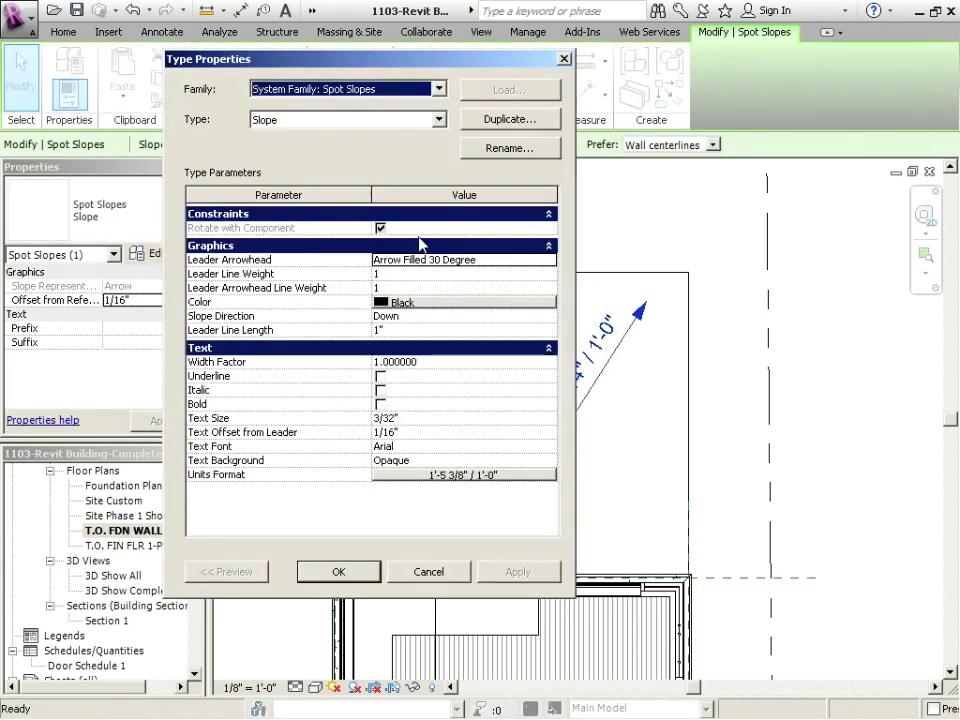
{"action": "left_click", "coordinate": [507, 118]}
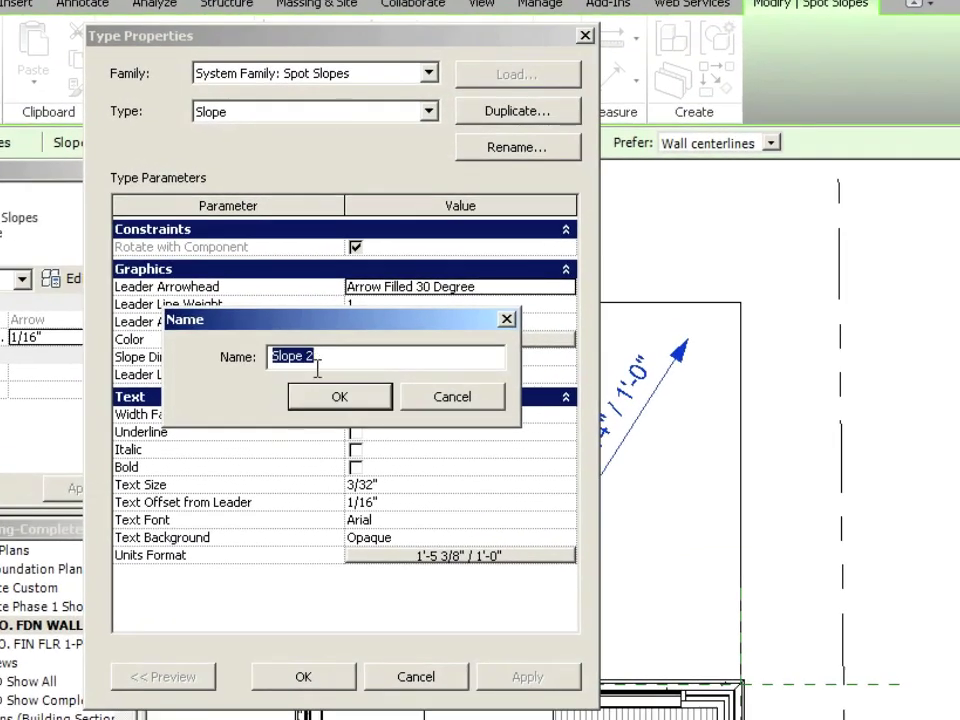
{"action": "left_click", "coordinate": [321, 400]}
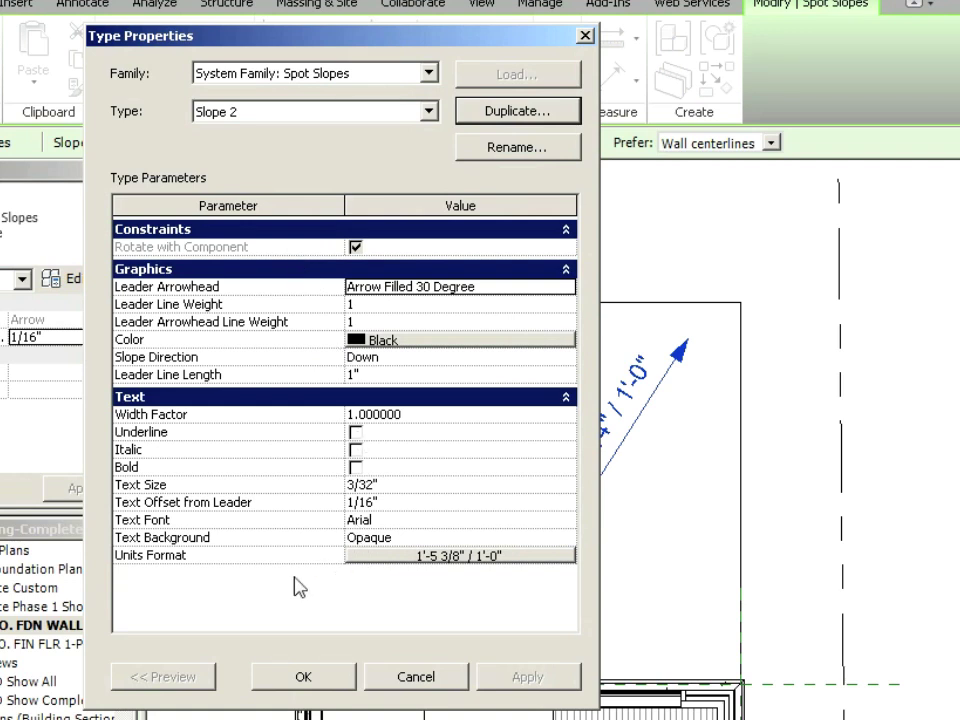
Format Slope 2's units as Percentage, 2 decimal places, with a % symbol, and apply
{"action": "left_click", "coordinate": [376, 556]}
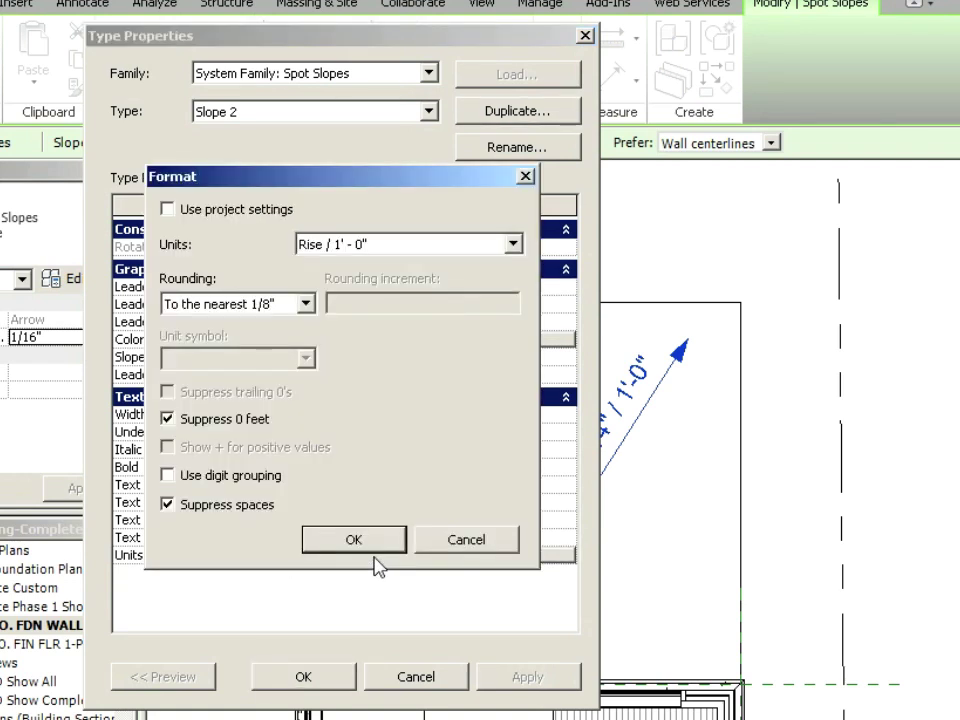
{"action": "left_click", "coordinate": [318, 252]}
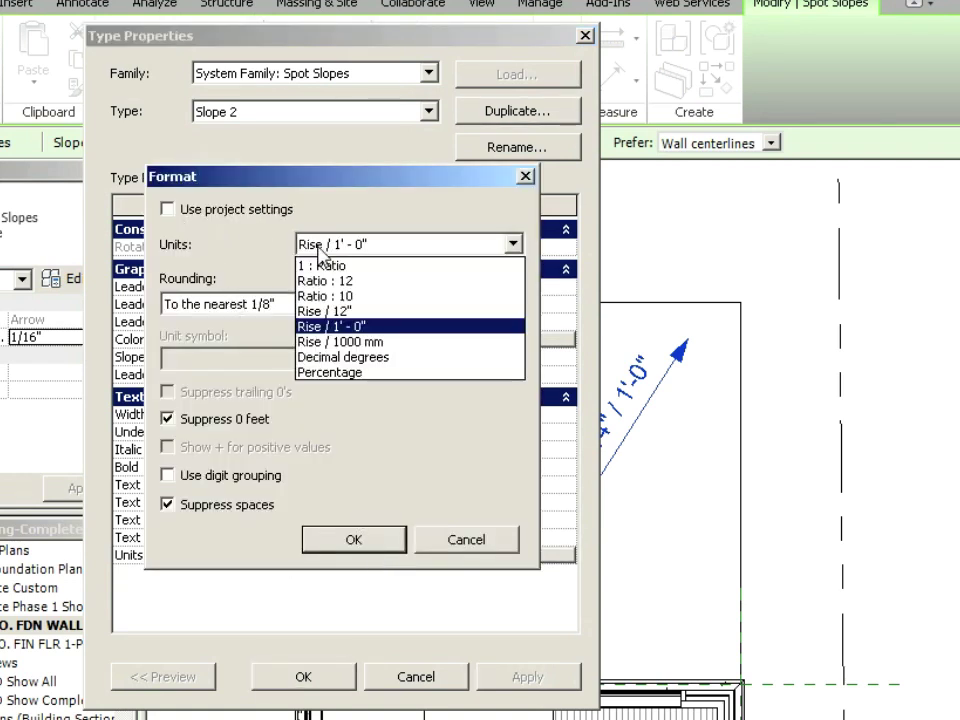
{"action": "left_click", "coordinate": [330, 373]}
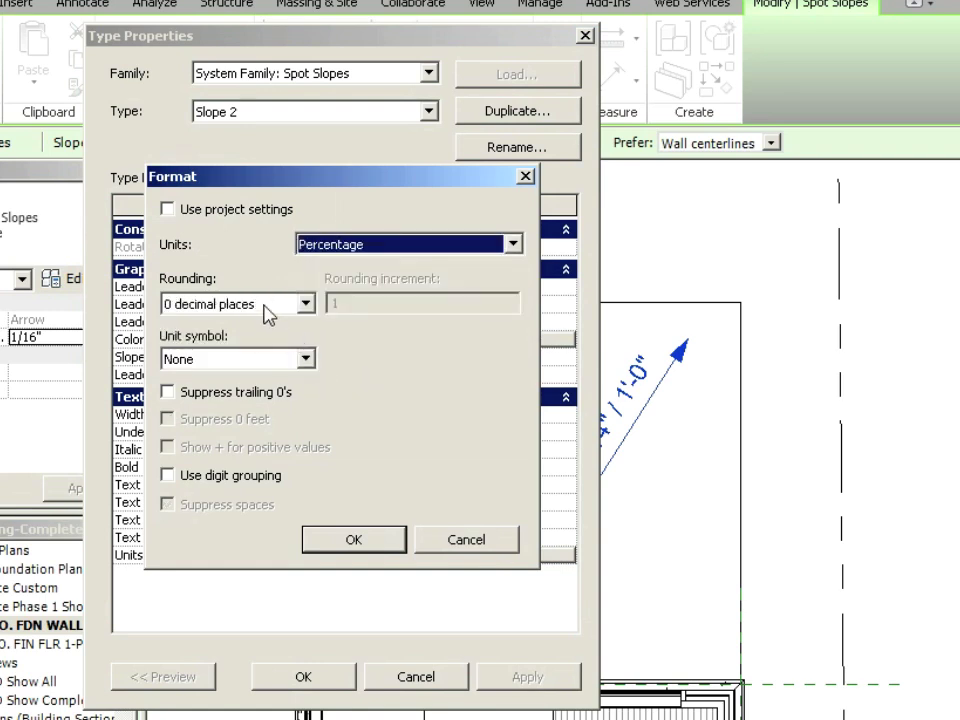
{"action": "left_click", "coordinate": [266, 308]}
{"action": "left_click", "coordinate": [225, 401]}
{"action": "left_click", "coordinate": [234, 359]}
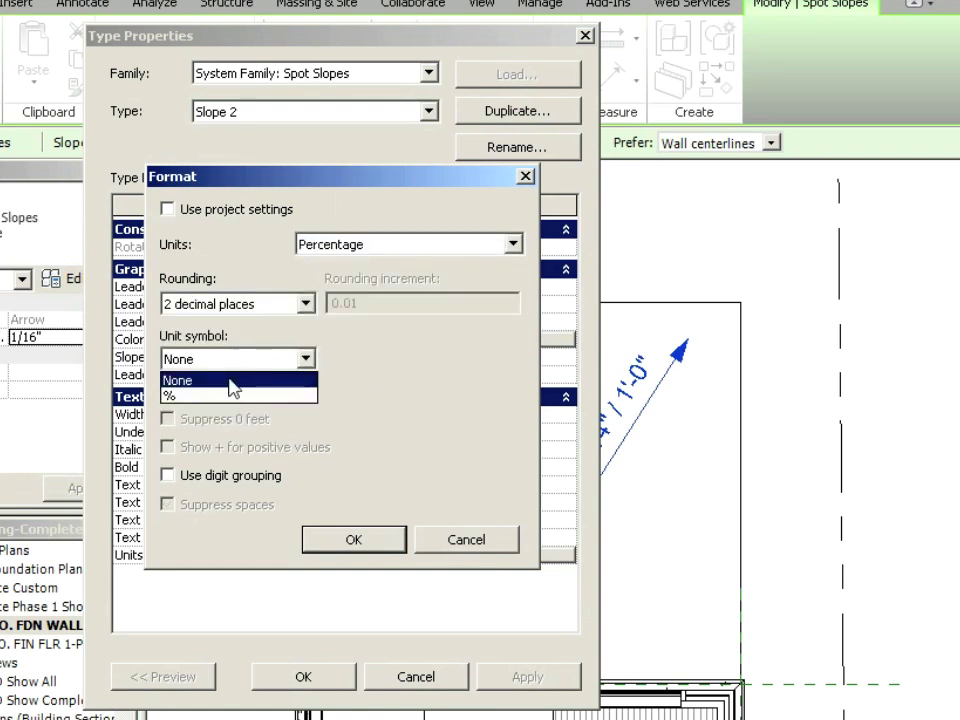
{"action": "left_click", "coordinate": [223, 396]}
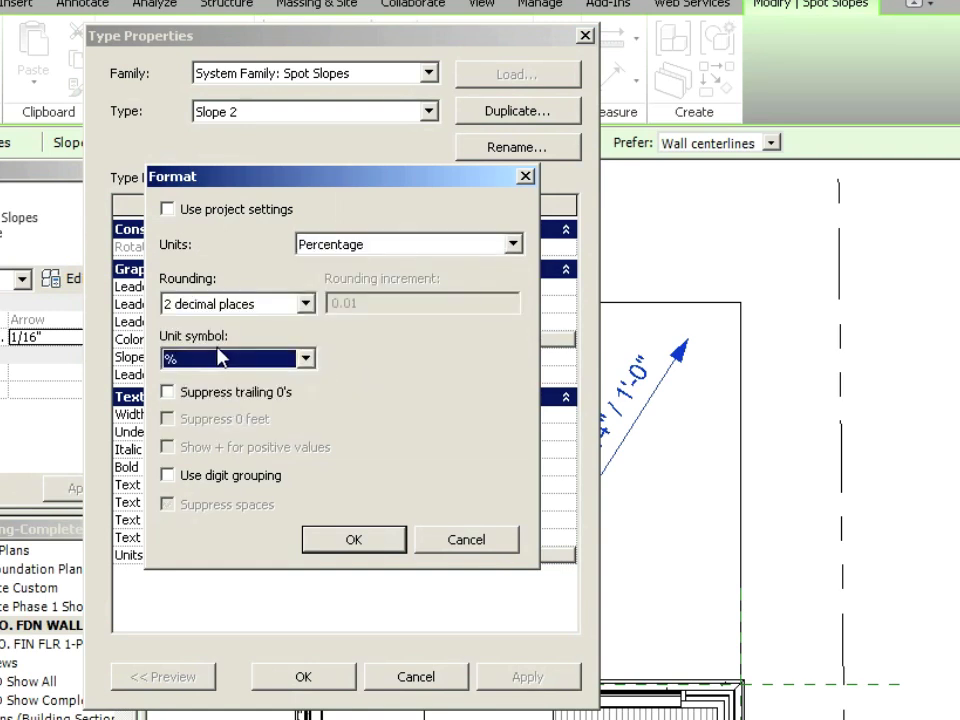
{"action": "left_click", "coordinate": [340, 535]}
{"action": "left_click", "coordinate": [303, 677]}
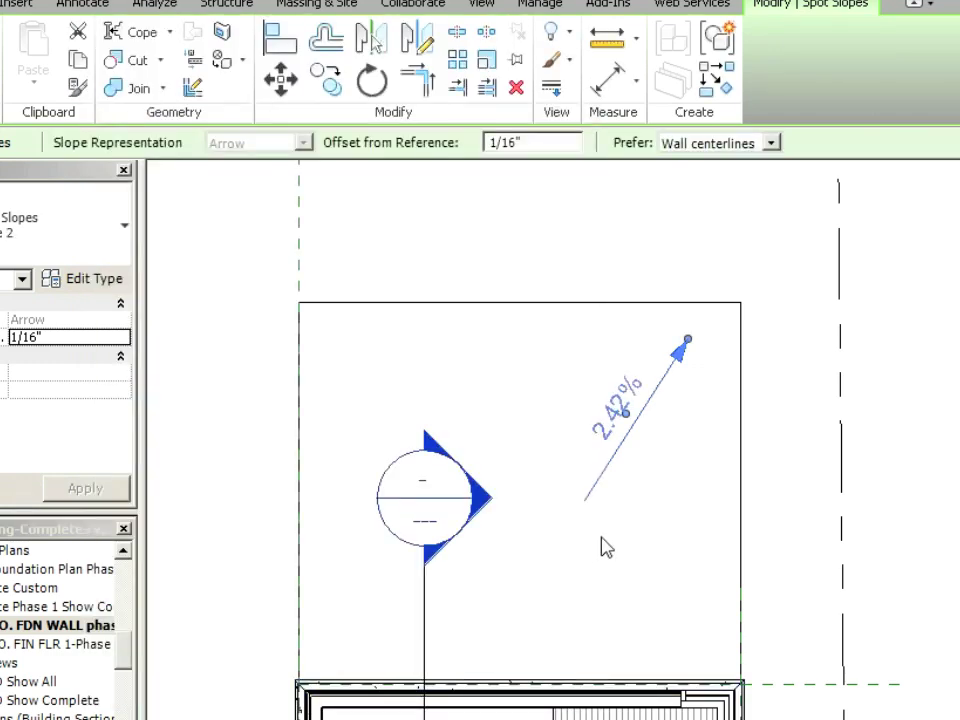
Deselect the spot slope and use the View ribbon tools
{"action": "key", "text": "Escape"}
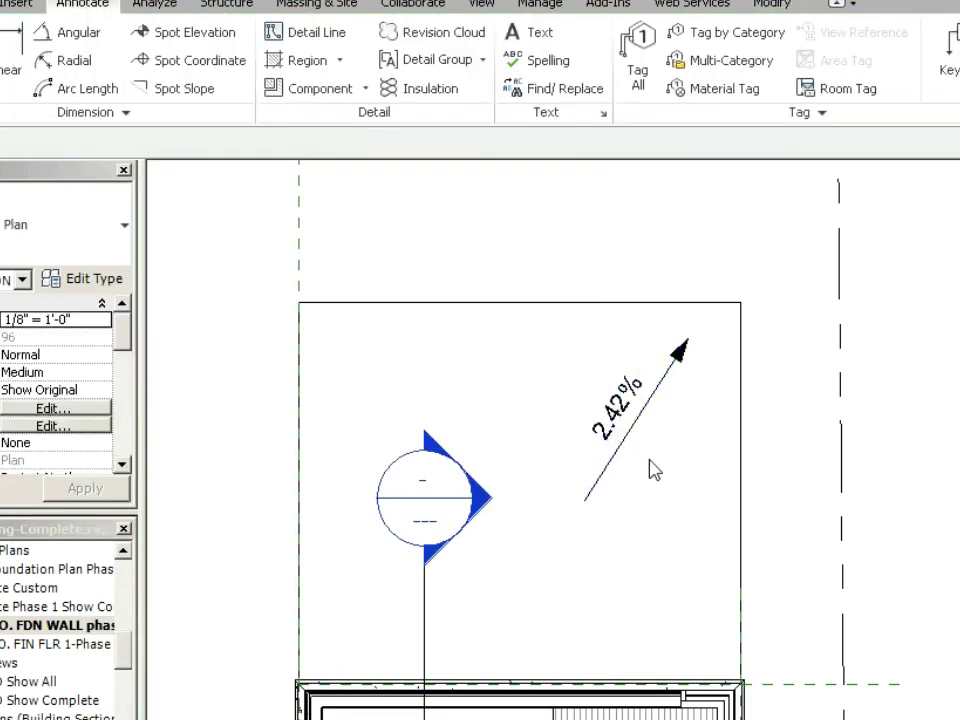
{"action": "scroll", "coordinate": [222, 272], "scroll_direction": "down", "scroll_amount": 1}
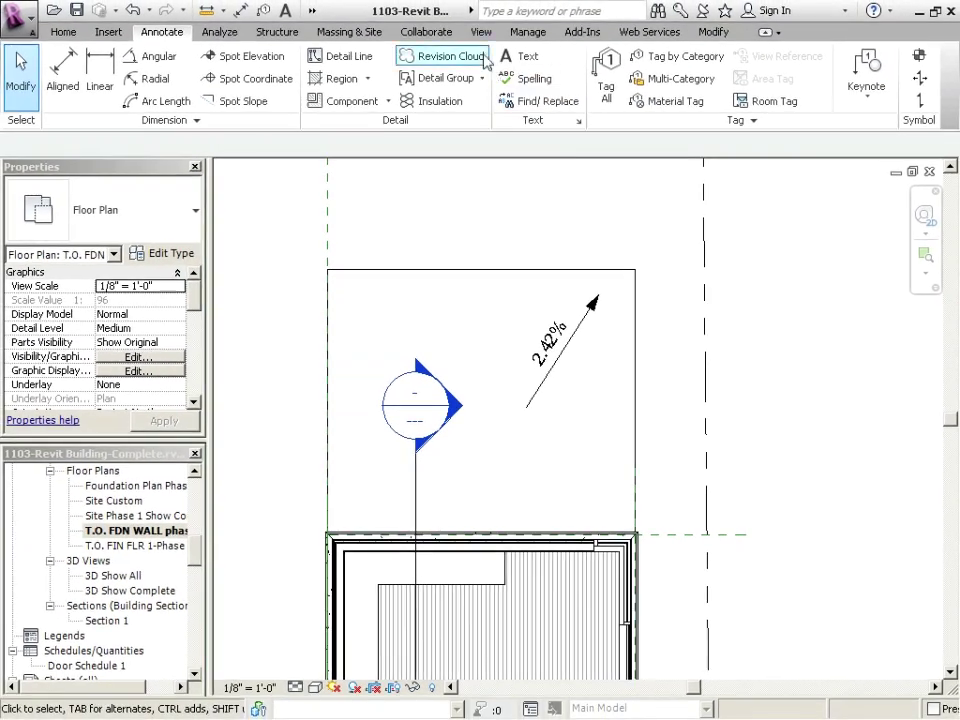
{"action": "left_click", "coordinate": [481, 4]}
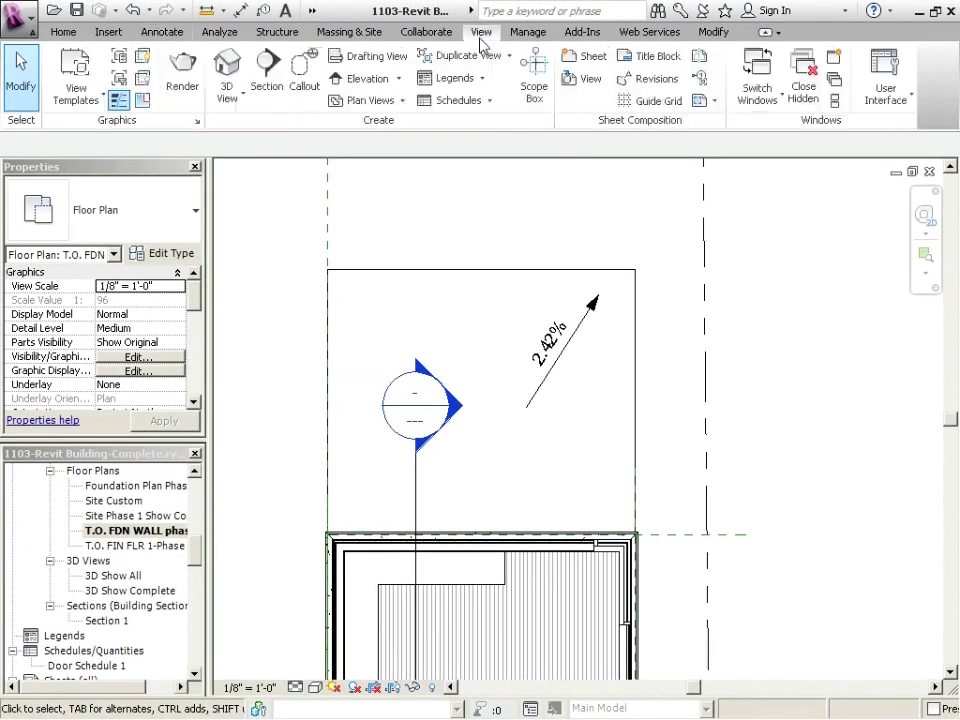
{"action": "left_click", "coordinate": [930, 173]}
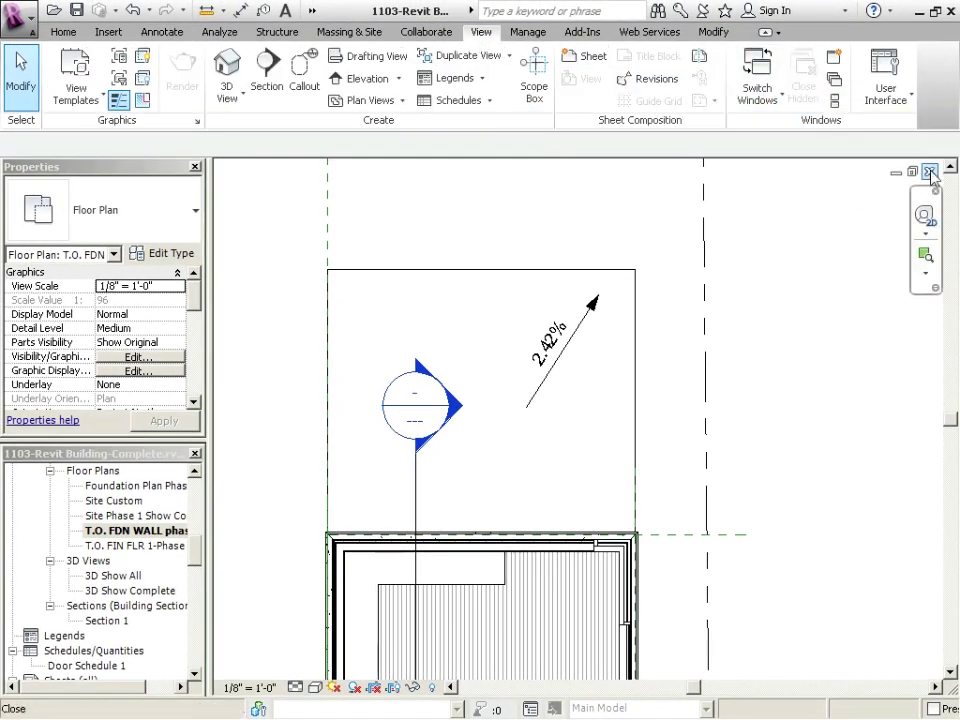